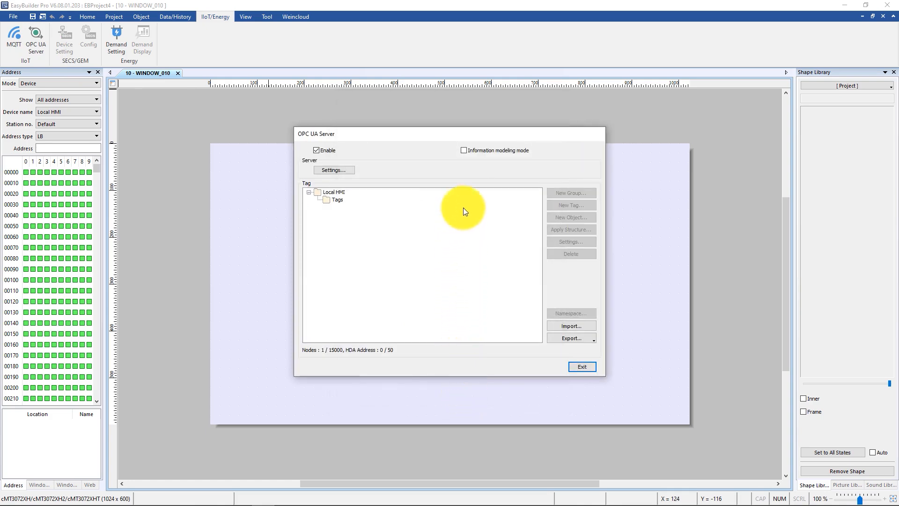
Switch the OPC UA server to information modeling mode and confirm the change
click(464, 150)
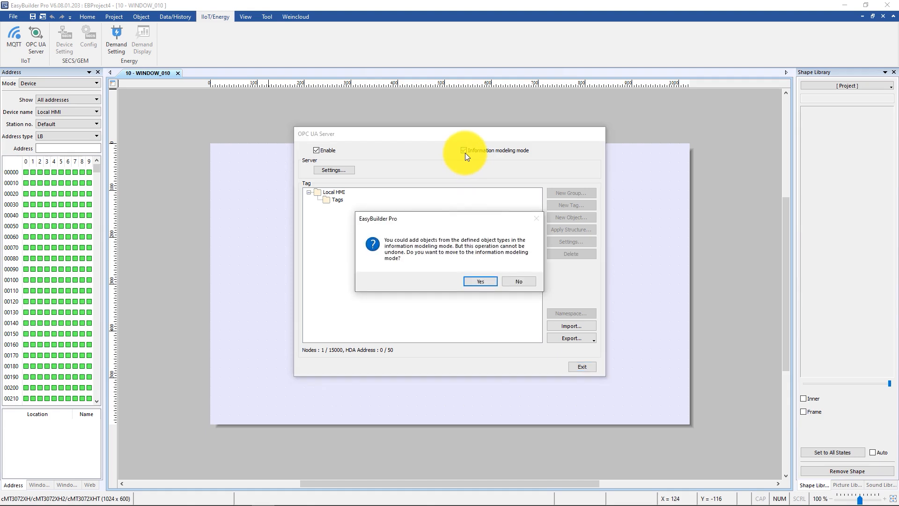
click(480, 282)
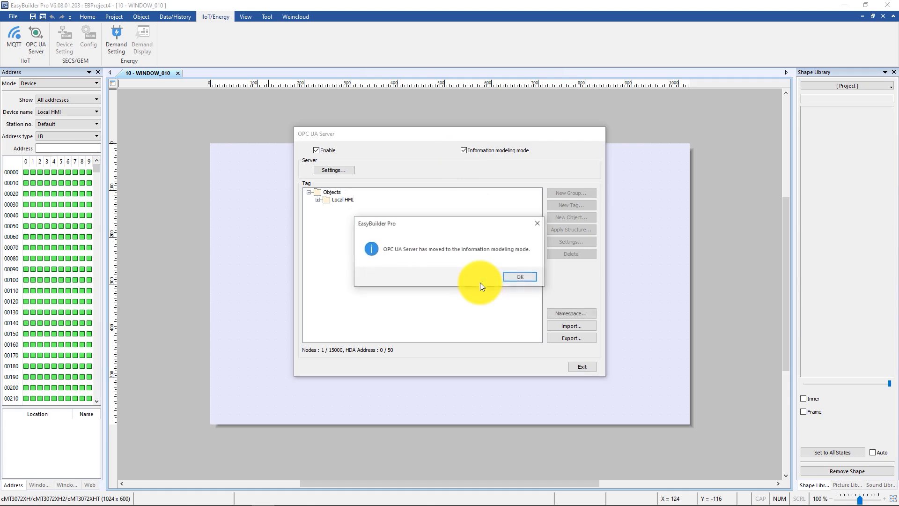
click(518, 278)
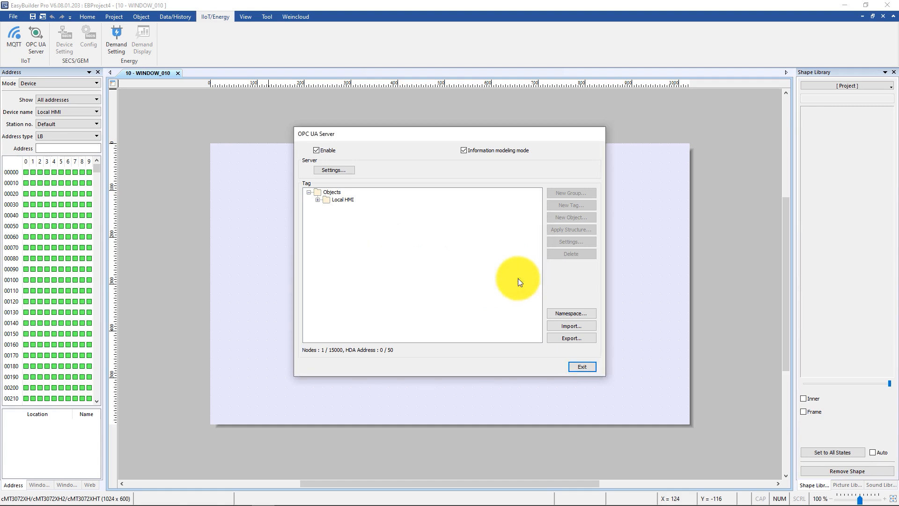
Try to add the information model from the EUROMAP77_Release_1.01 folder in D:\Euromapdemo to the server's namespaces
click(578, 313)
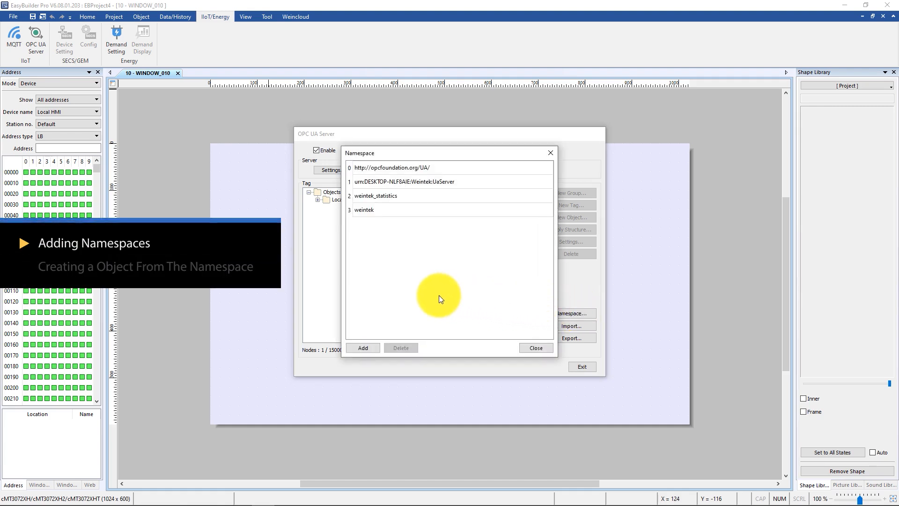
click(368, 348)
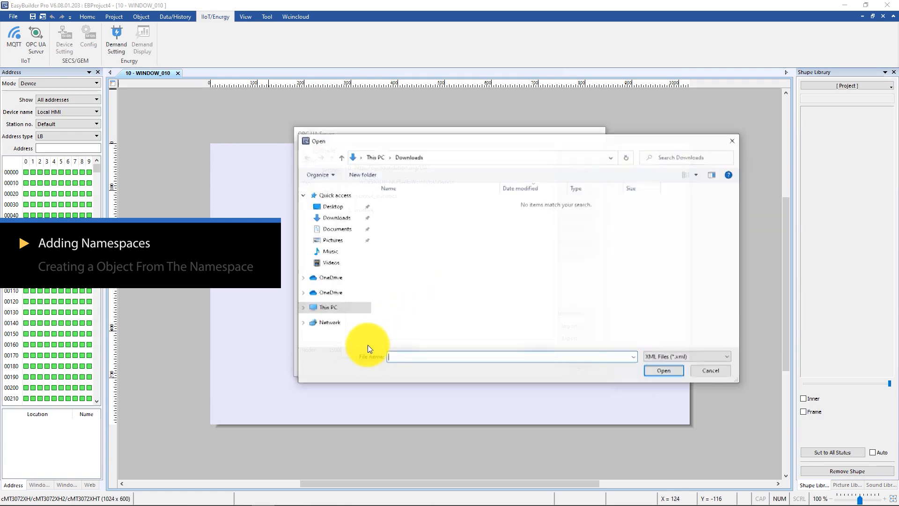
click(336, 310)
double_click(549, 296)
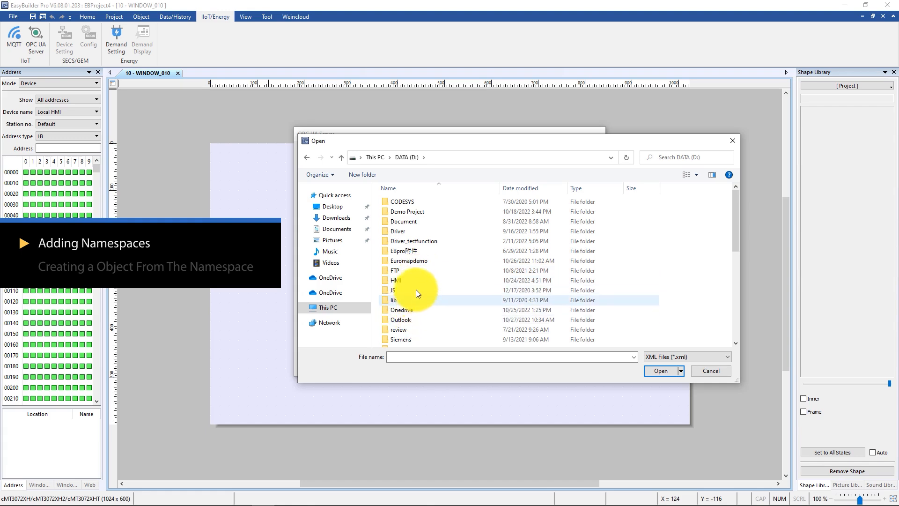
double_click(419, 260)
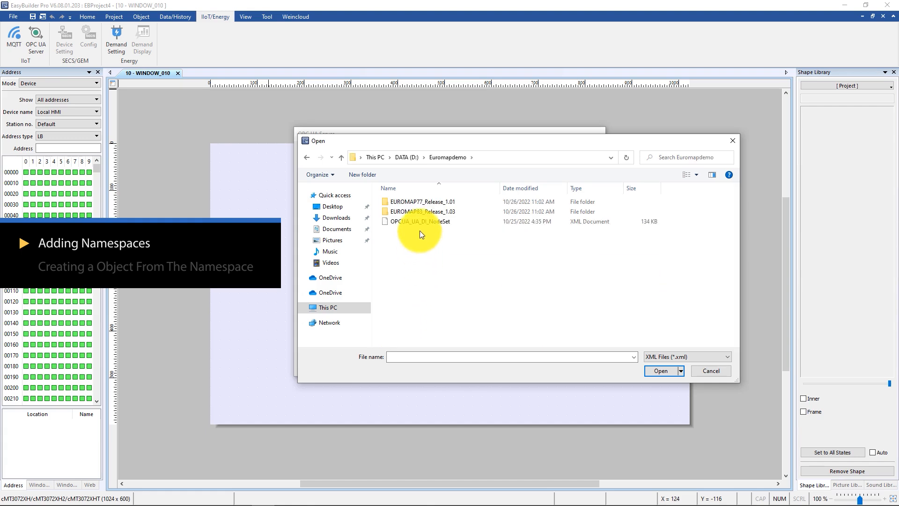
double_click(416, 203)
click(416, 204)
double_click(416, 206)
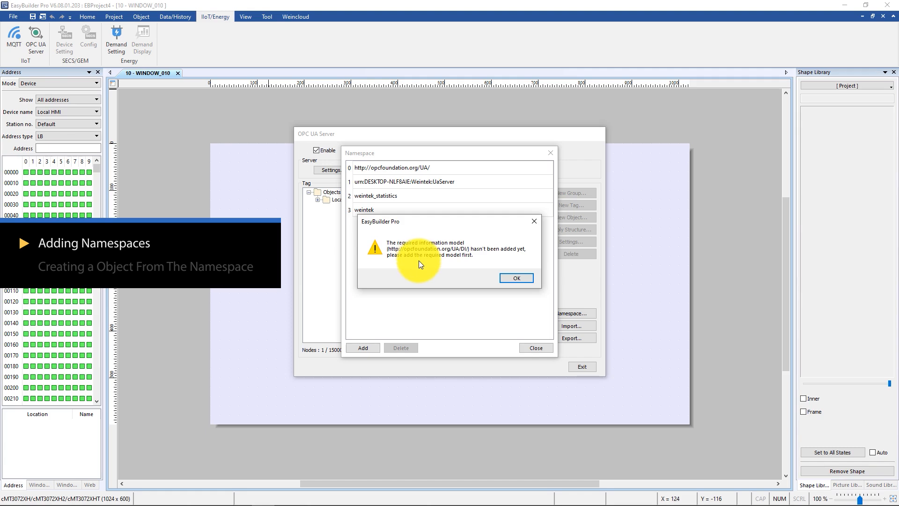
click(513, 280)
Add the OPCUA_UA_DI_NodeSet information model from the Euromapdemo folder to the namespaces
click(372, 350)
click(453, 159)
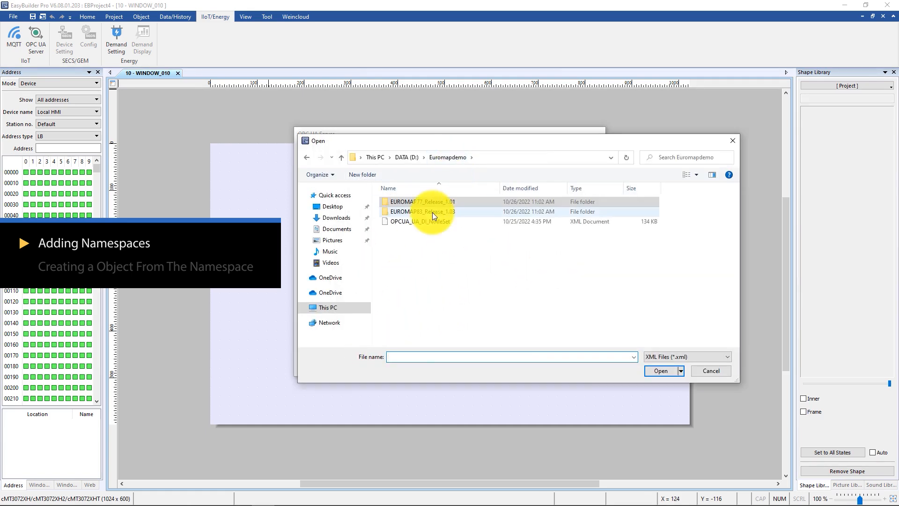
double_click(428, 221)
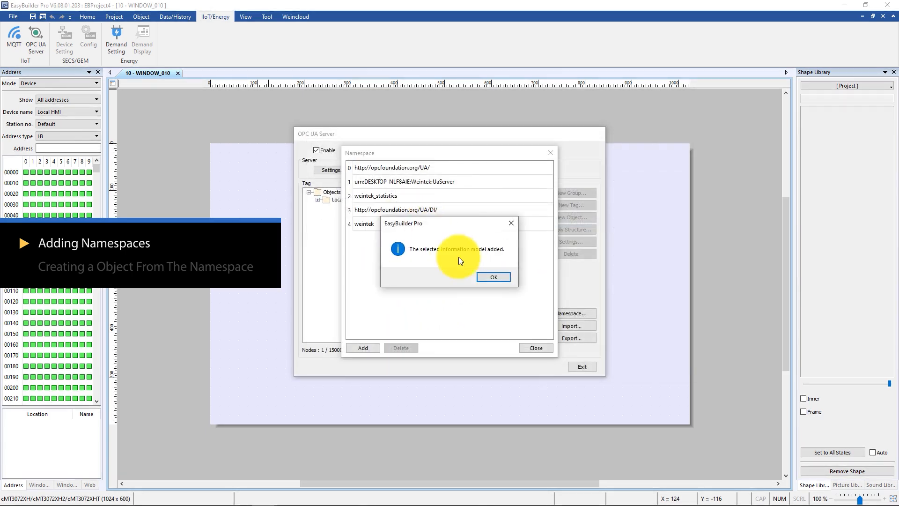
click(485, 279)
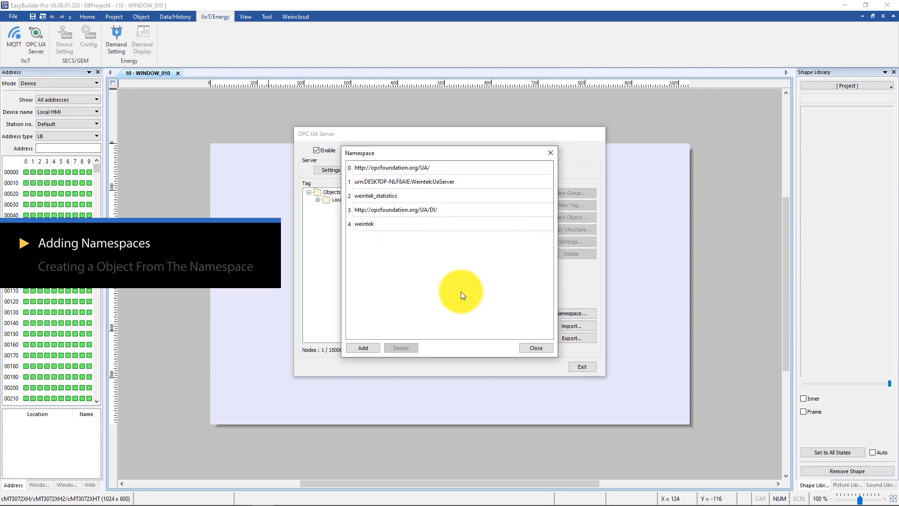
Add the information model from the EUROMAP83_Release_1.03 folder to the namespaces
click(372, 348)
double_click(442, 212)
double_click(442, 205)
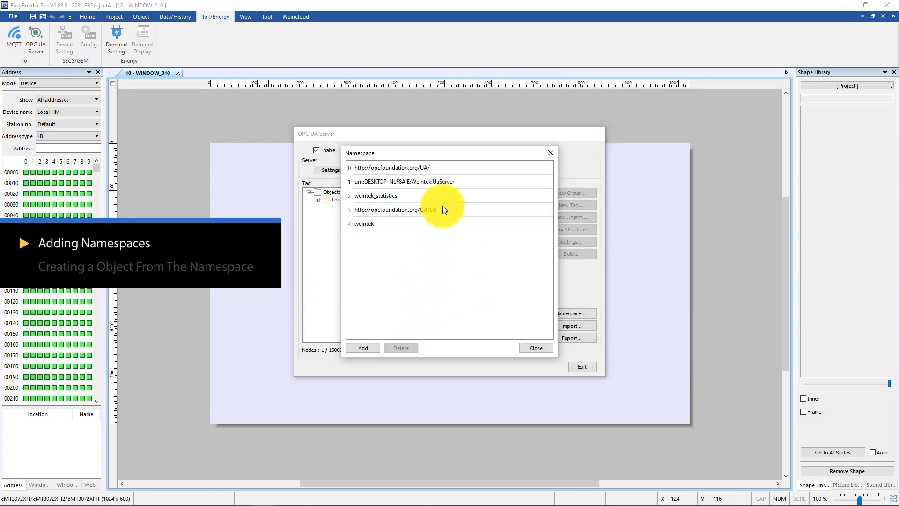
click(483, 279)
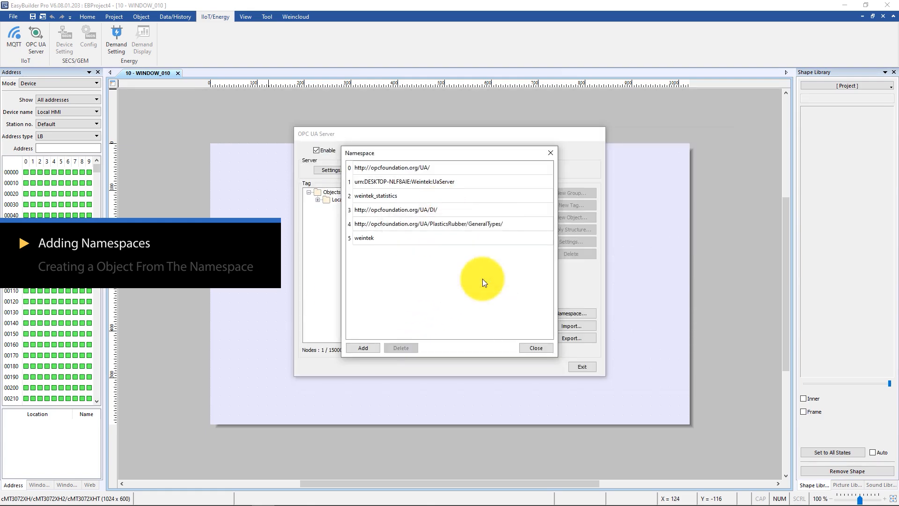
Add the information model from the EUROMAP77_Release_1.01 folder and close the namespace list
click(373, 348)
click(446, 158)
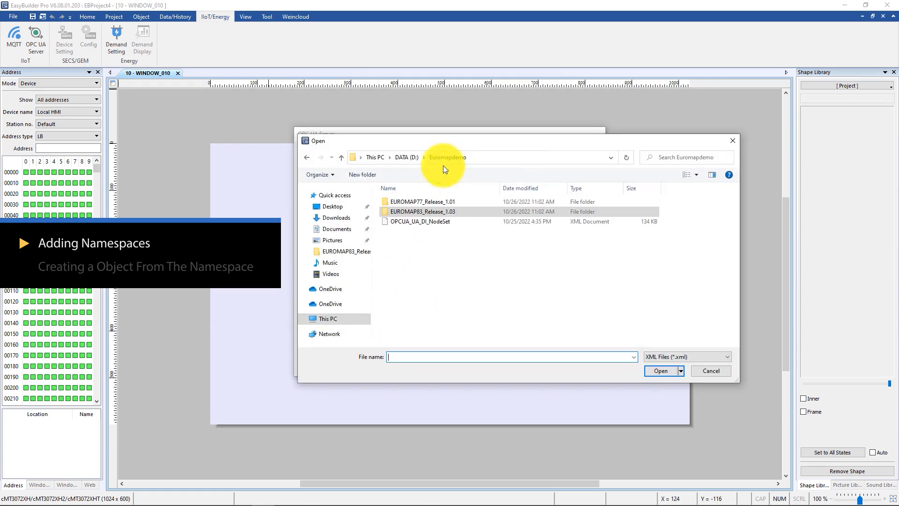
double_click(431, 201)
double_click(430, 201)
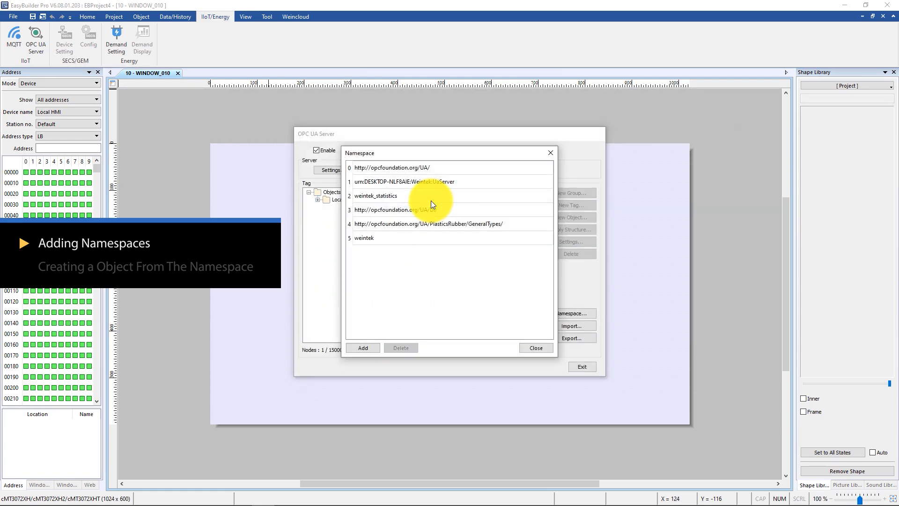
click(483, 278)
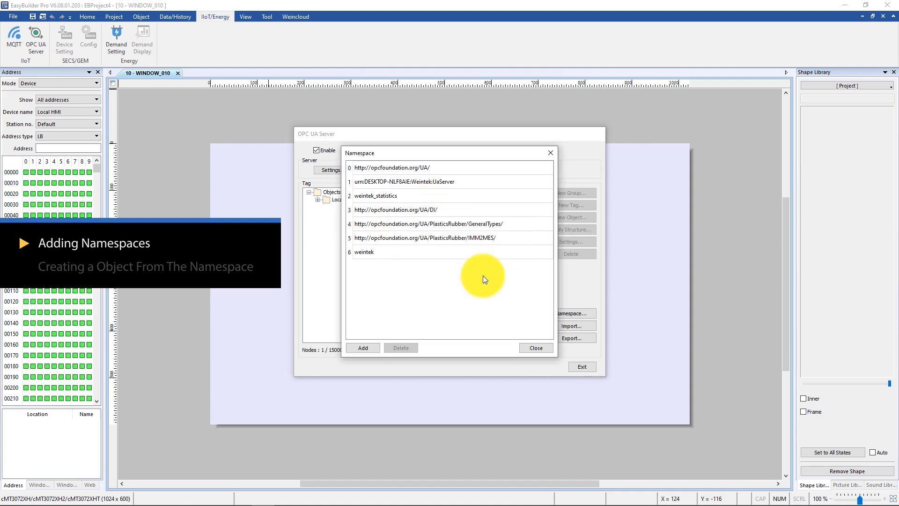
click(533, 348)
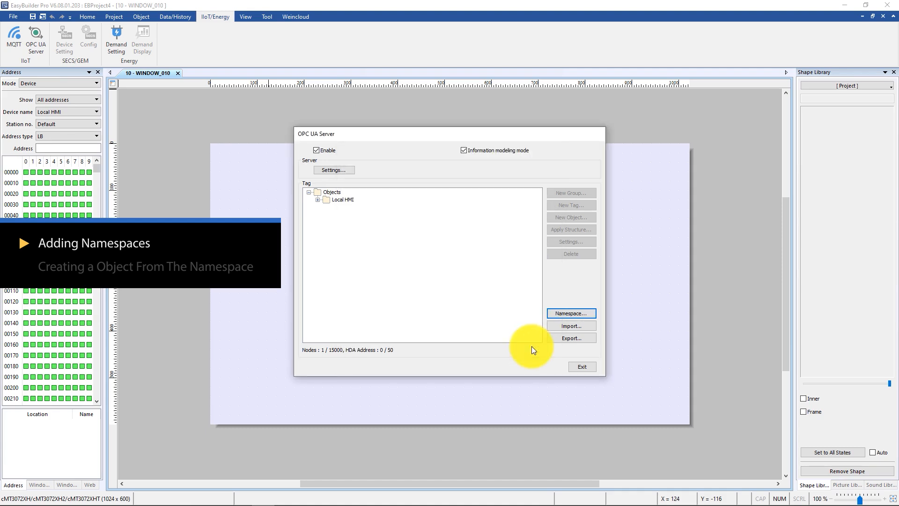
Create an object named interfaceType under Tags, using IMM_MES_InterfaceType from the PlasticsRubber/IMM2MES namespace
click(345, 208)
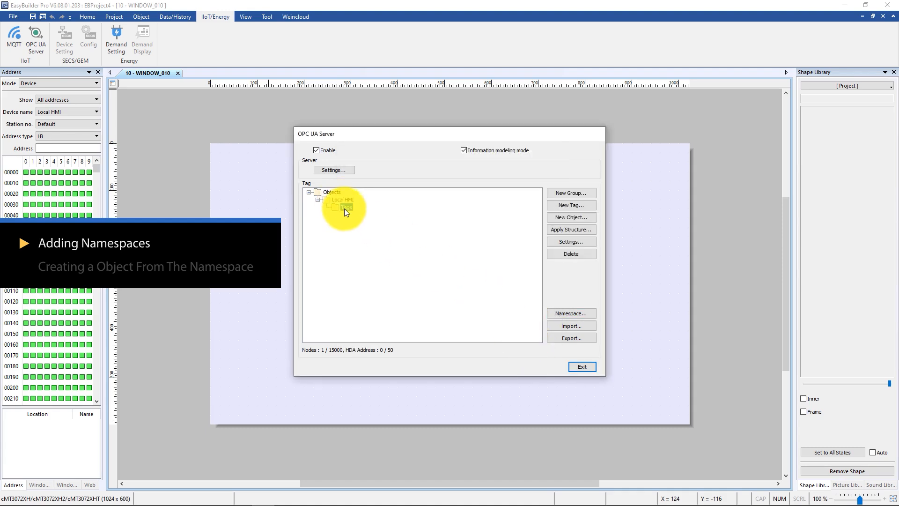
click(564, 220)
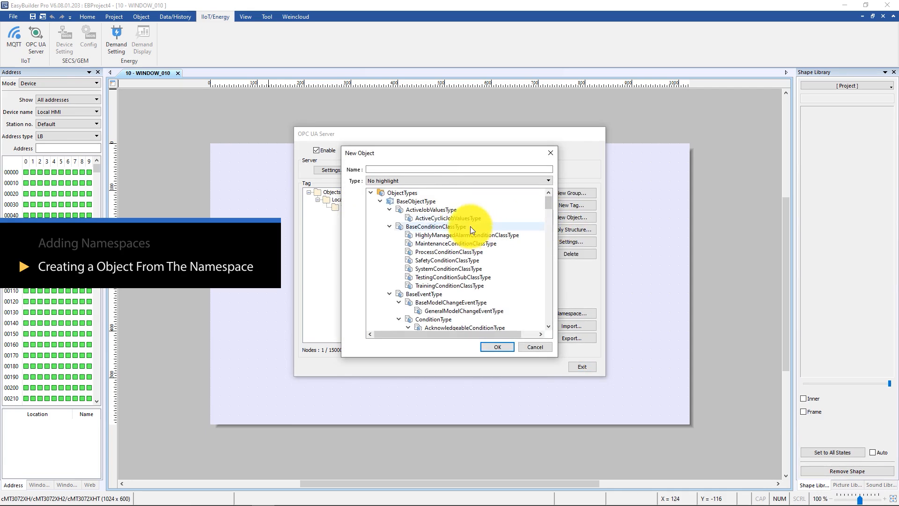
click(418, 183)
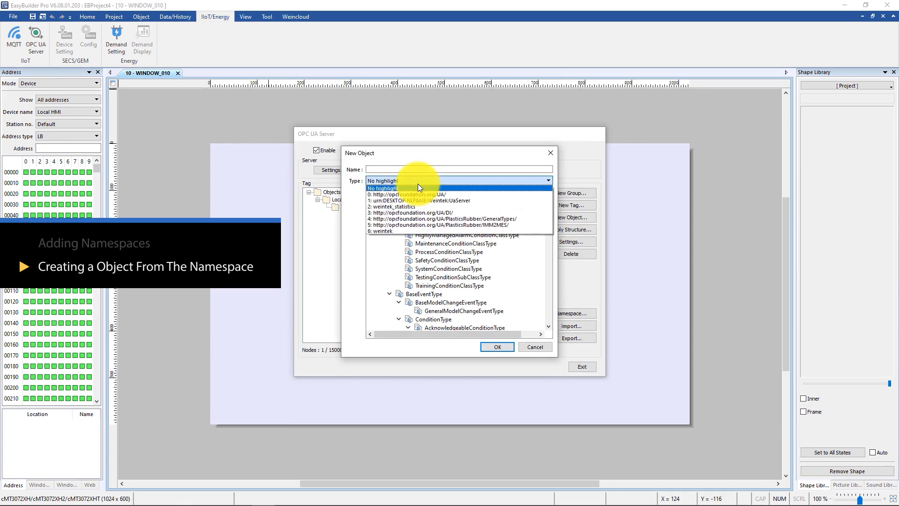
click(422, 218)
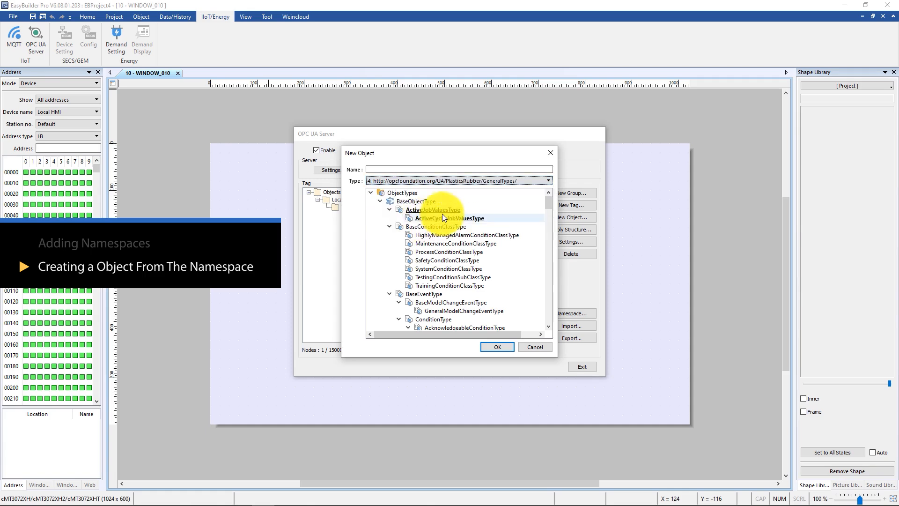
click(443, 183)
click(454, 222)
scroll(454, 225, down, 15)
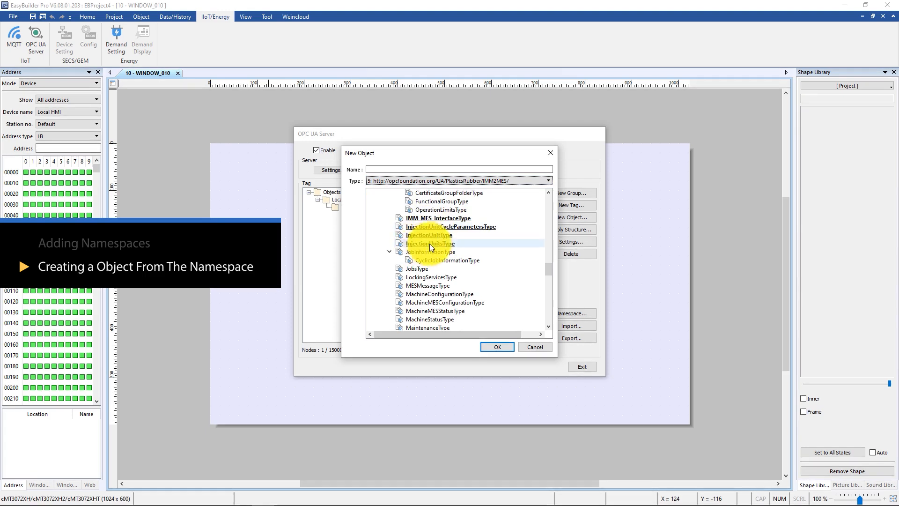
click(430, 218)
click(416, 170)
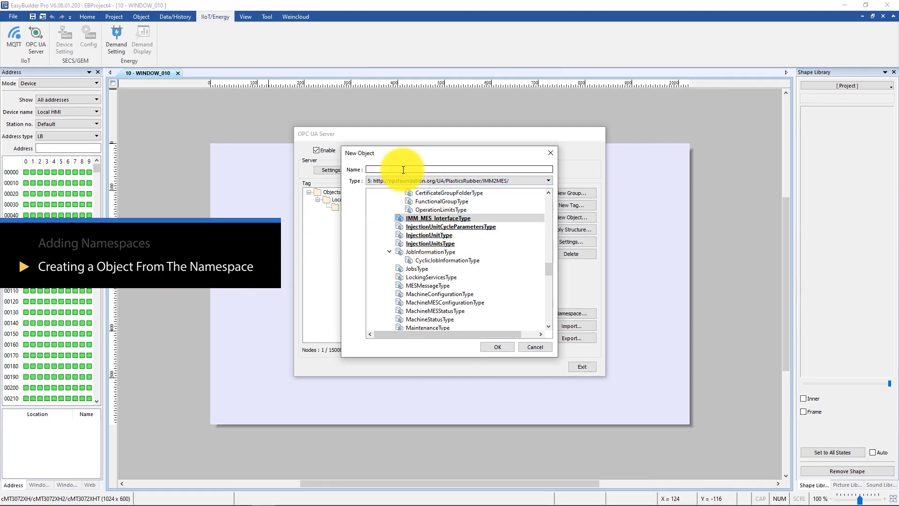
text(interhaceType)
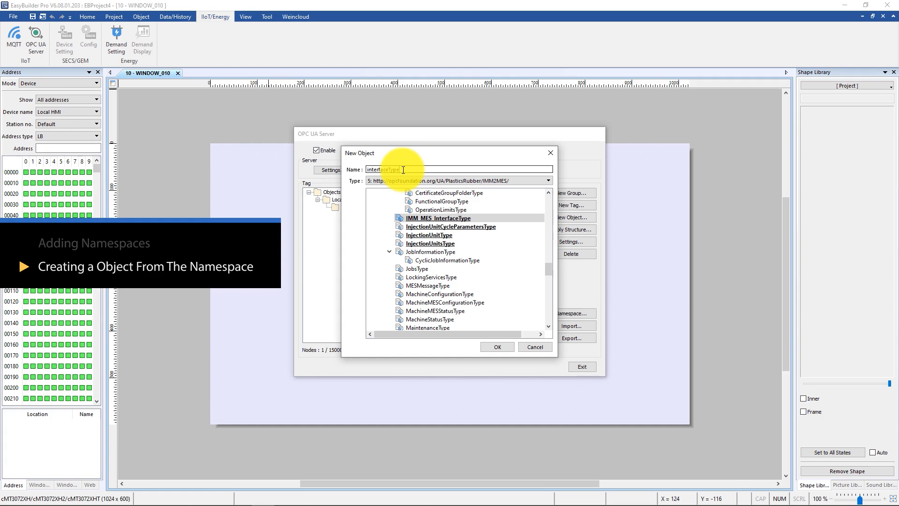
click(498, 347)
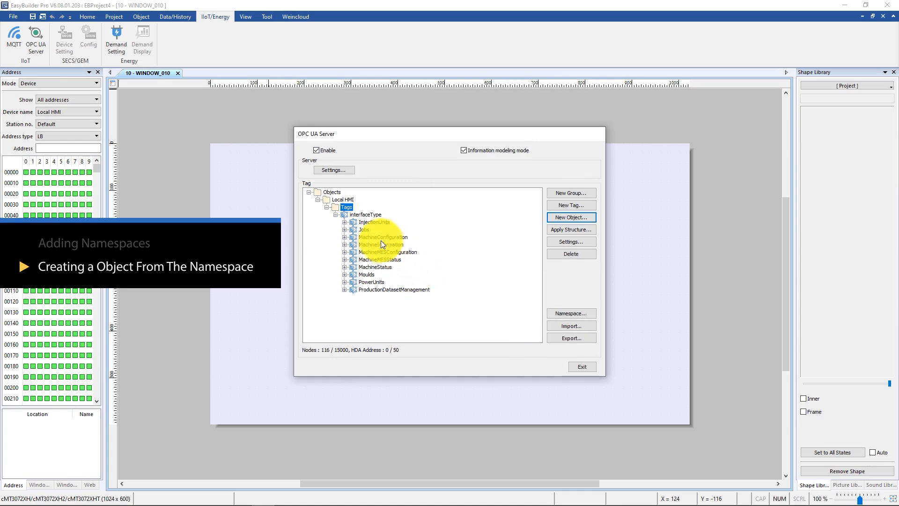
Review and accept the settings of the new object's NodeVersion tag, and exit the OPC UA server setup
double_click(375, 229)
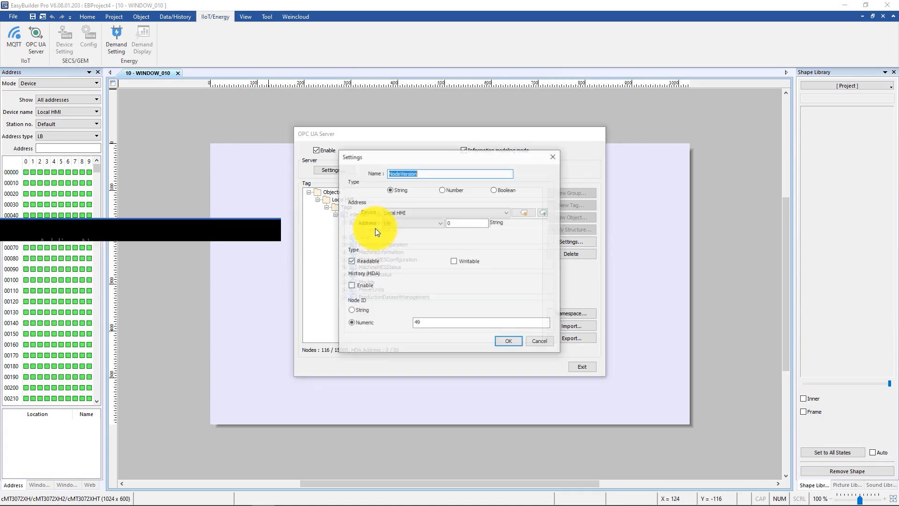
click(512, 341)
click(318, 200)
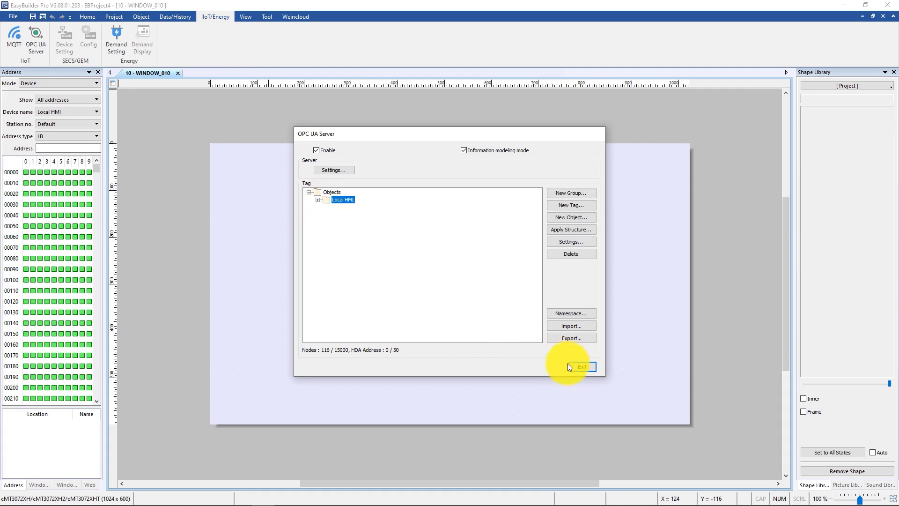
click(581, 366)
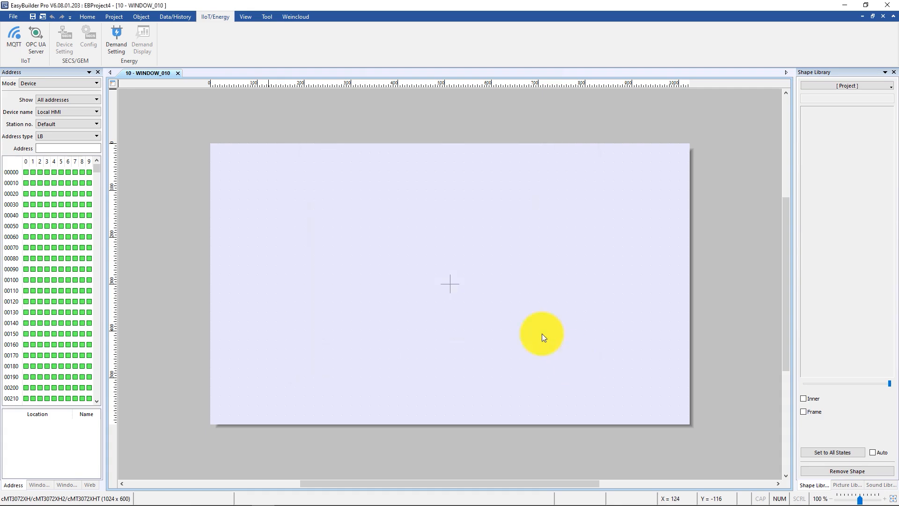
Add a Siemens S7-1200/S7-1500 (S7CommPlus, Symbolic Addressing) Ethernet device with IP 192.168.1.98 in the system parameters
click(88, 17)
click(70, 42)
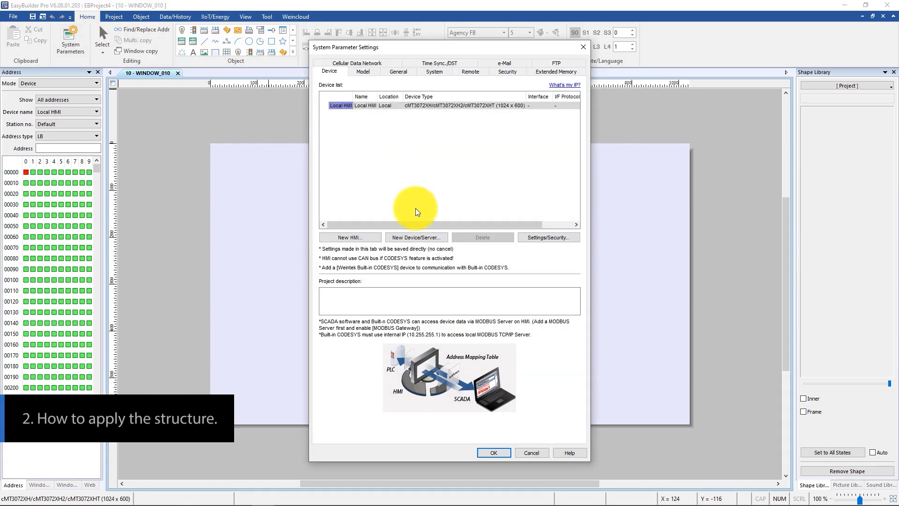
click(416, 238)
click(537, 268)
double_click(492, 162)
text(98)
click(513, 377)
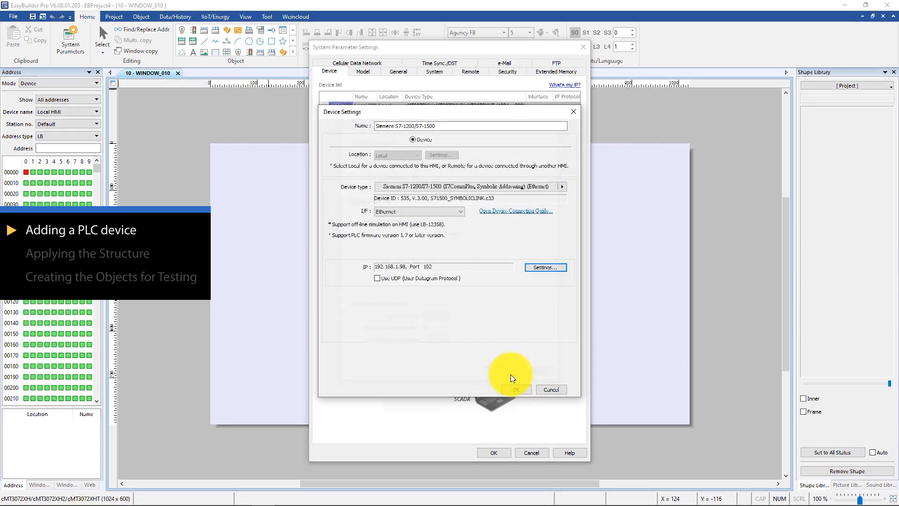
click(515, 390)
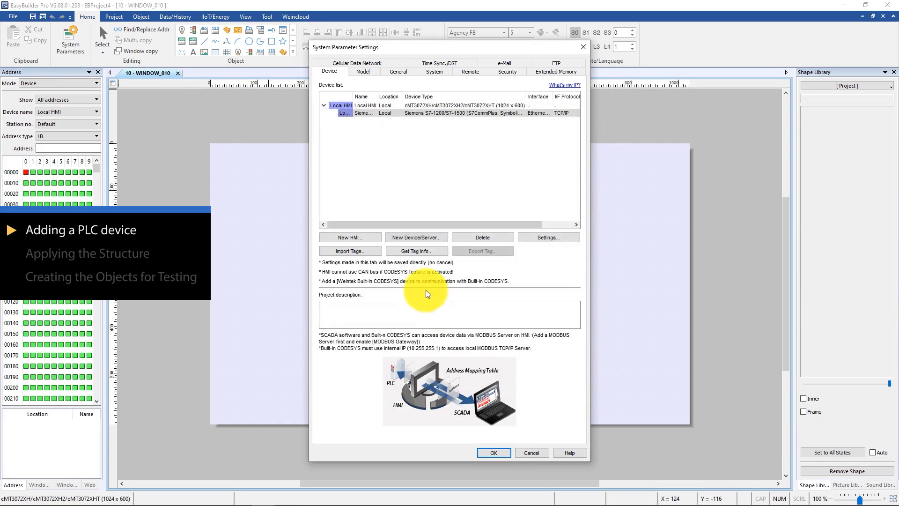
Get the tag information from the Siemens PLC and import the unit_type structure of Data_block_1 with all its members
click(412, 252)
click(612, 344)
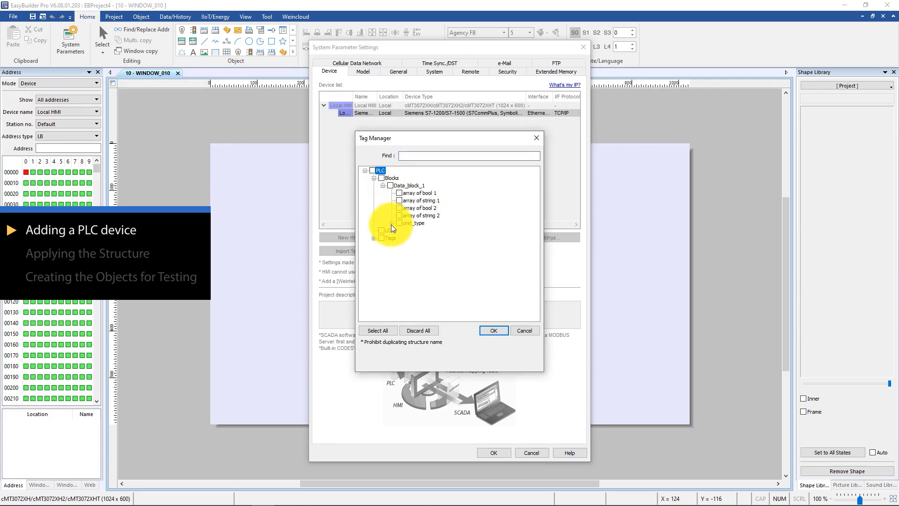
click(392, 223)
click(399, 223)
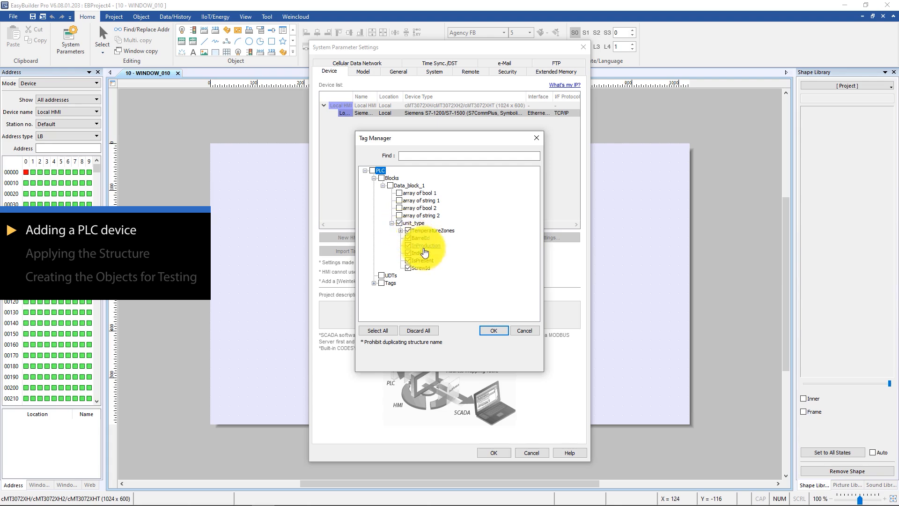
click(401, 230)
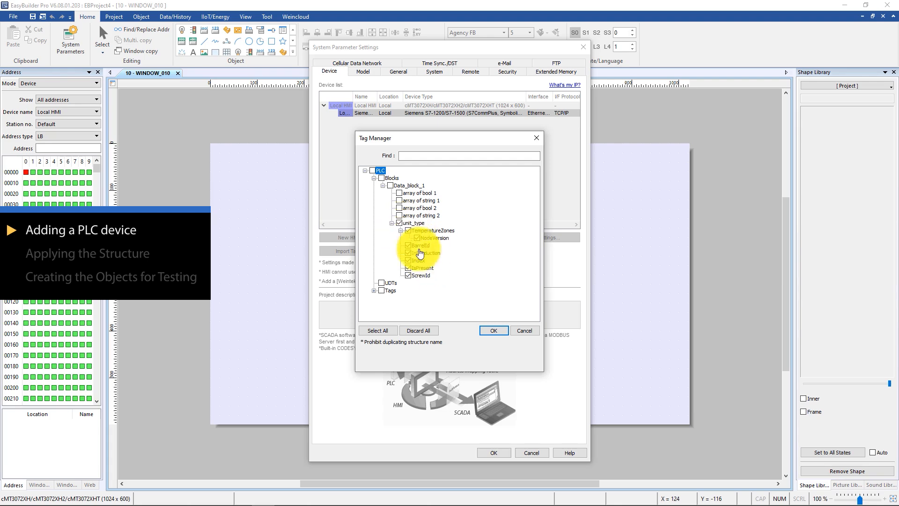
click(493, 329)
click(508, 275)
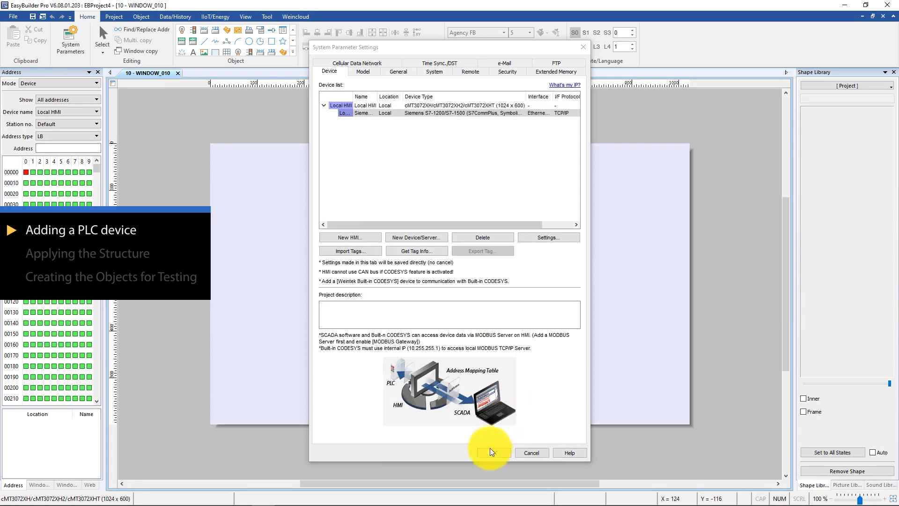
Accept the system parameters and create an OPC UA object named unitType under Tags, using InjectionUnitType from the PlasticsRubber/IMM2MES namespace
click(492, 451)
click(215, 16)
click(36, 40)
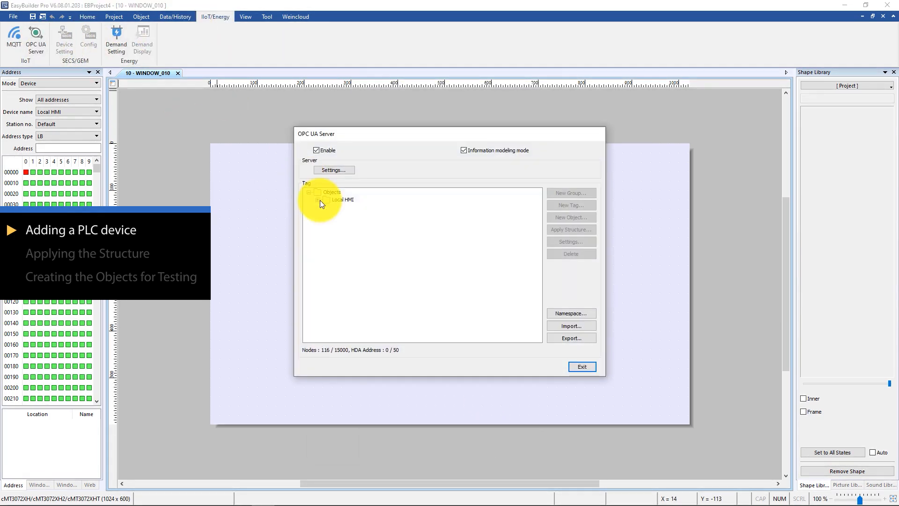
click(347, 206)
click(577, 218)
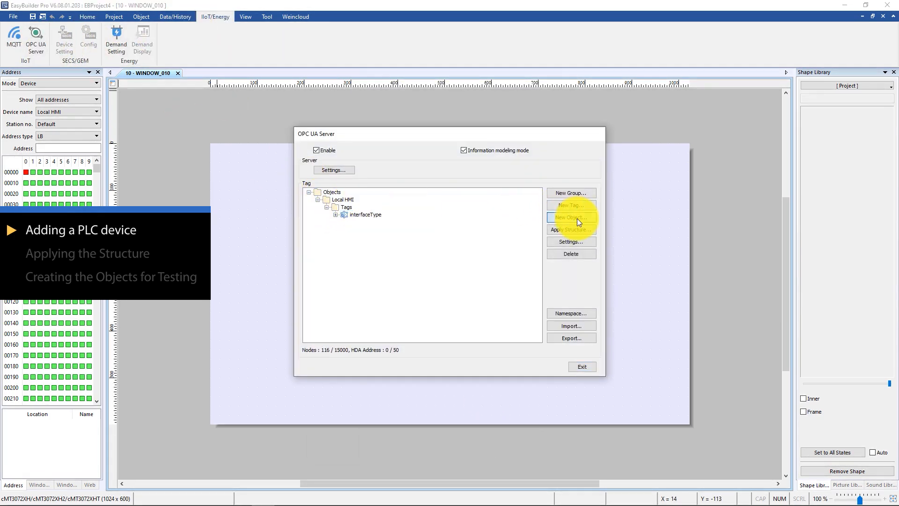
click(412, 181)
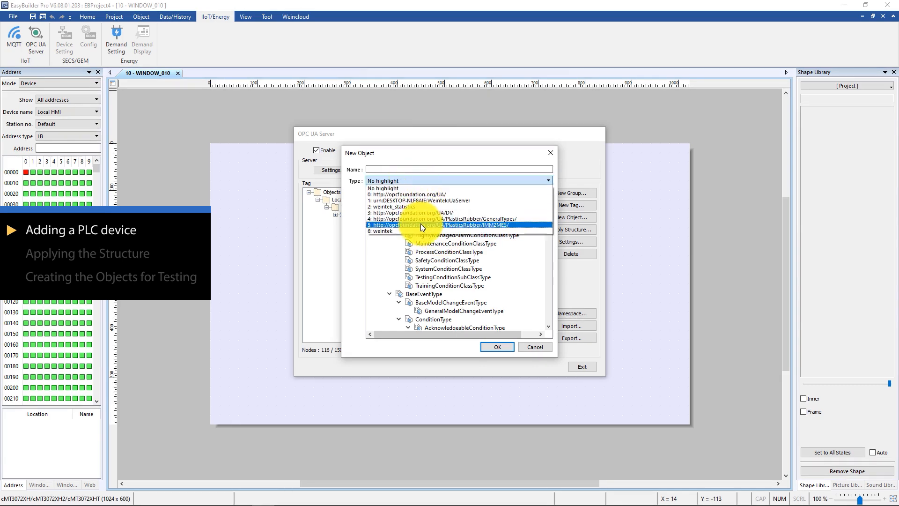
click(421, 225)
scroll(442, 257, down, 10)
click(442, 260)
click(404, 169)
text(unitTyp)
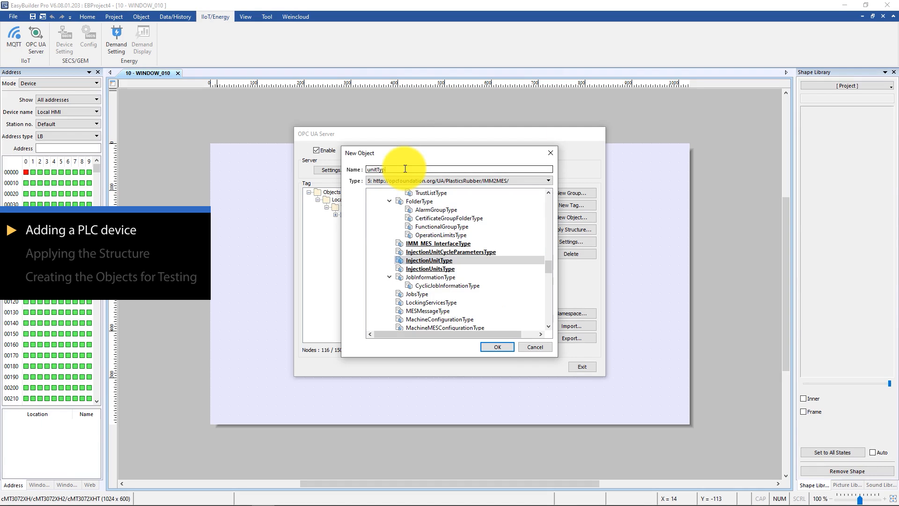
text(e)
click(497, 346)
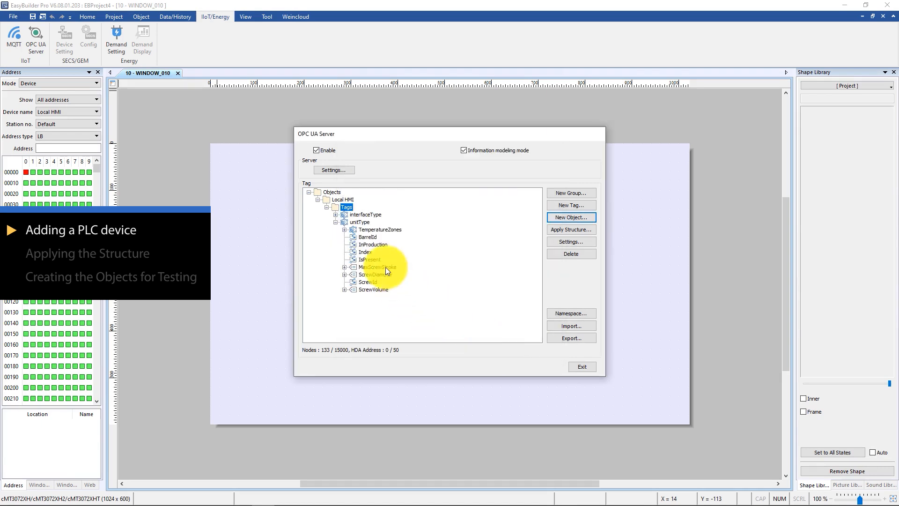
Apply the Siemens S7-1200/S7-1500 structure PLC.Blocks.Data_block_1.unit_type to the unitType object and agree to create any missing nodes
click(565, 231)
click(468, 257)
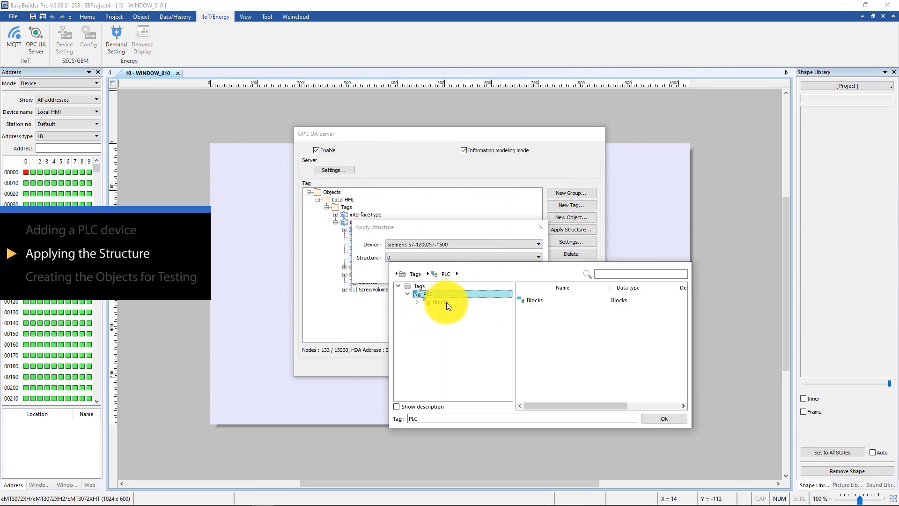
click(447, 302)
click(454, 310)
click(459, 317)
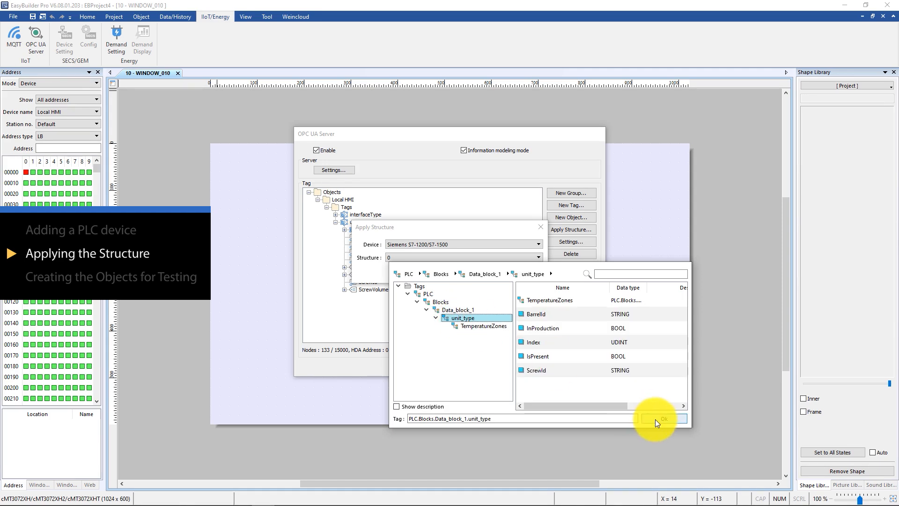
click(656, 420)
click(488, 273)
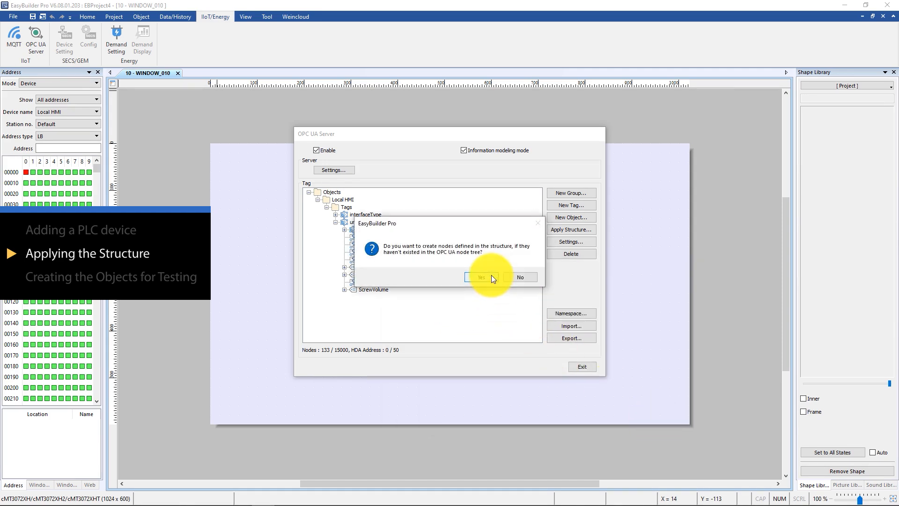
click(481, 276)
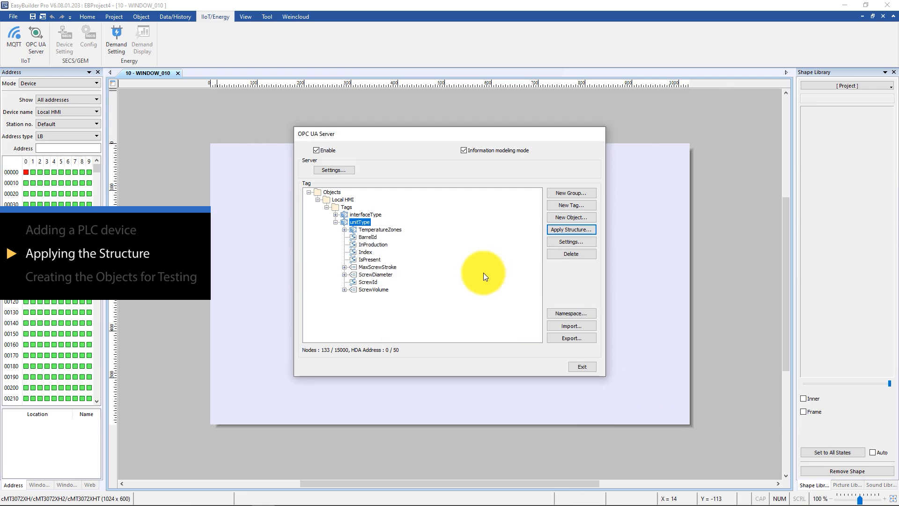
Review the device and tag mapping of unitType's NodeVersion tag under TemperatureZones and its BarrelId tag
double_click(378, 228)
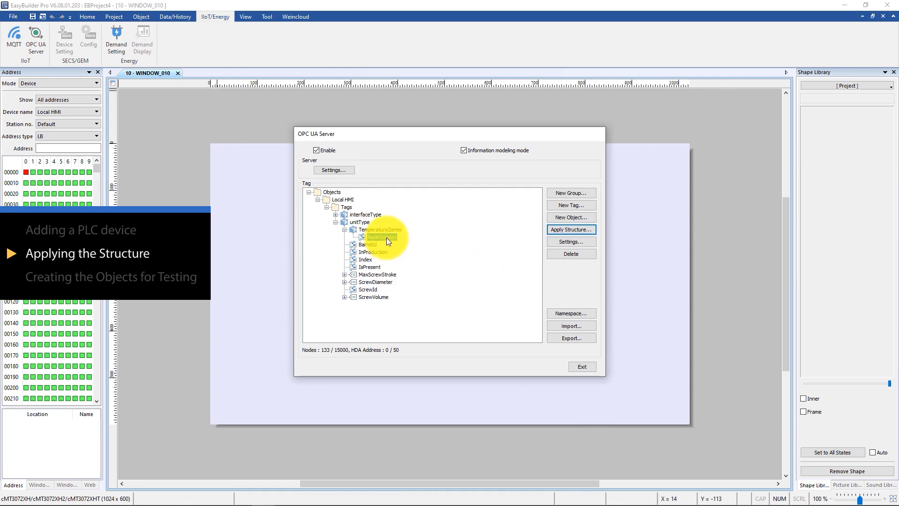
double_click(386, 238)
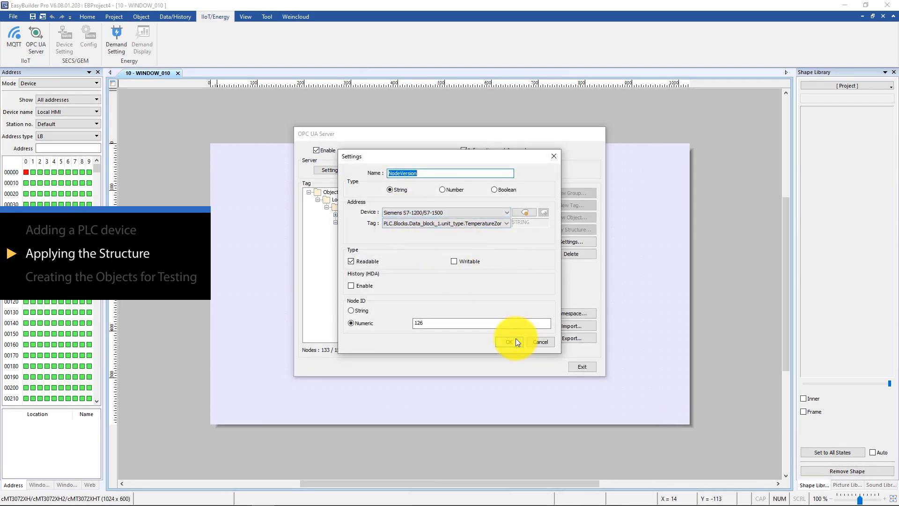
click(514, 341)
double_click(368, 244)
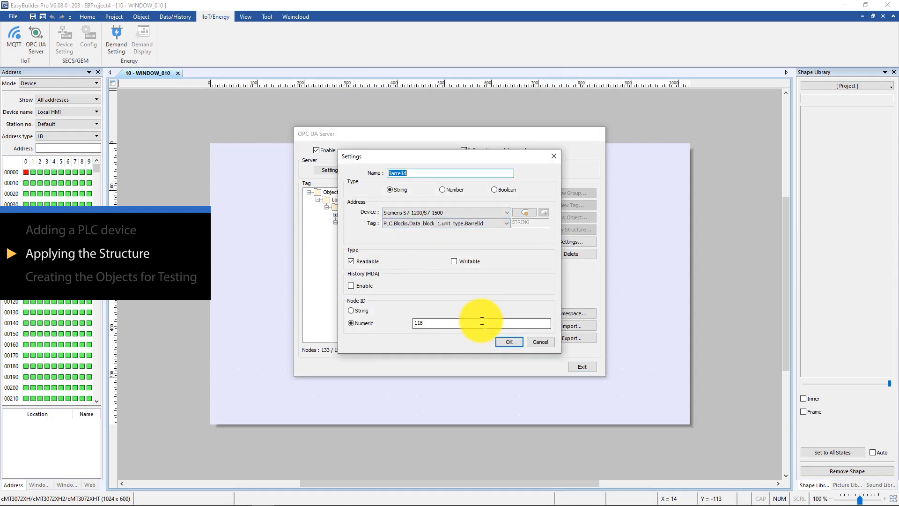
click(506, 342)
Make unitType's InProduction tag writable and enable its history (HDA)
double_click(375, 252)
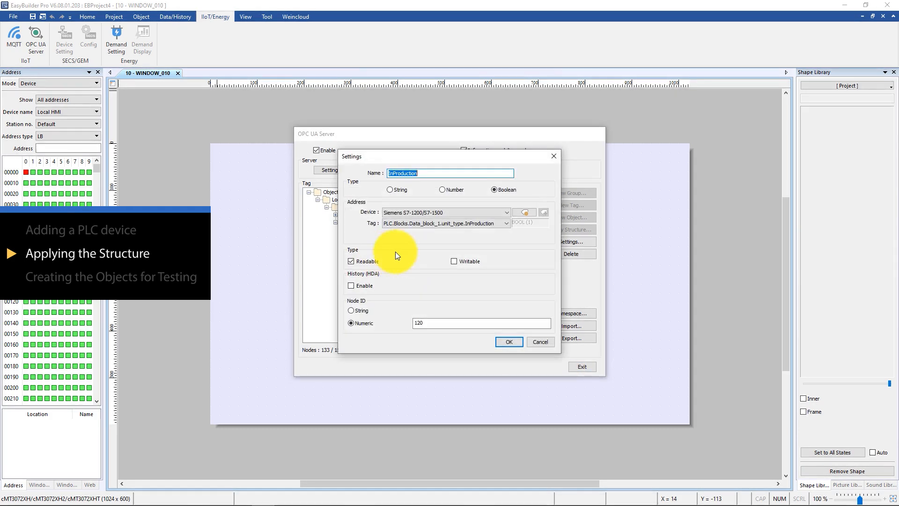
click(459, 260)
click(366, 286)
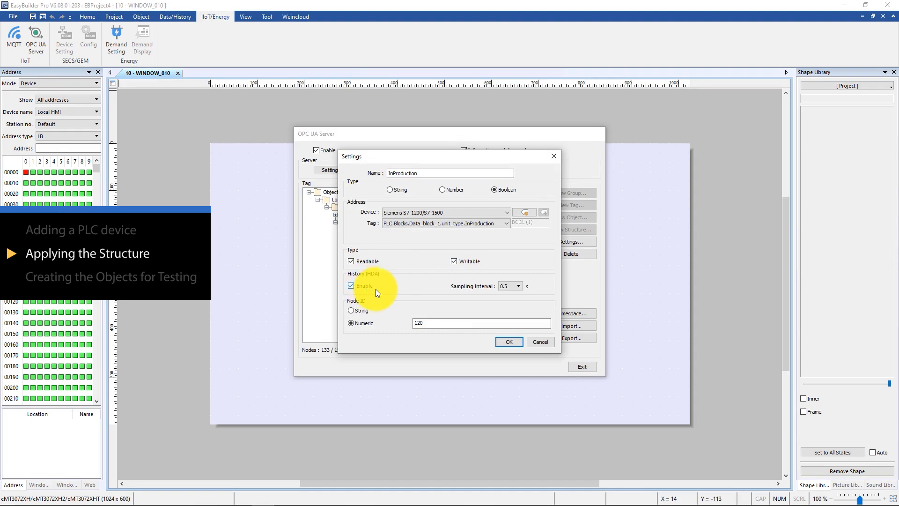
click(498, 342)
Make unitType's Index tag writable with history (HDA) enabled, and exit the OPC UA server setup
double_click(362, 259)
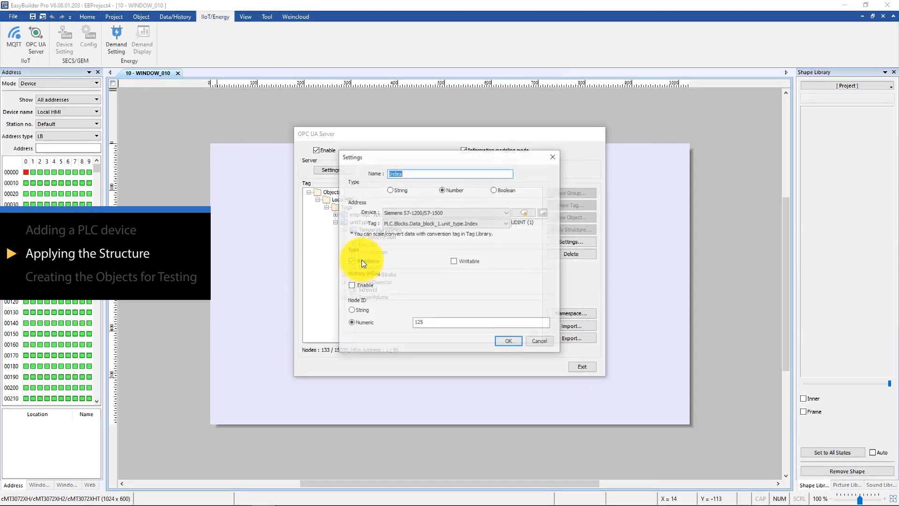
click(474, 262)
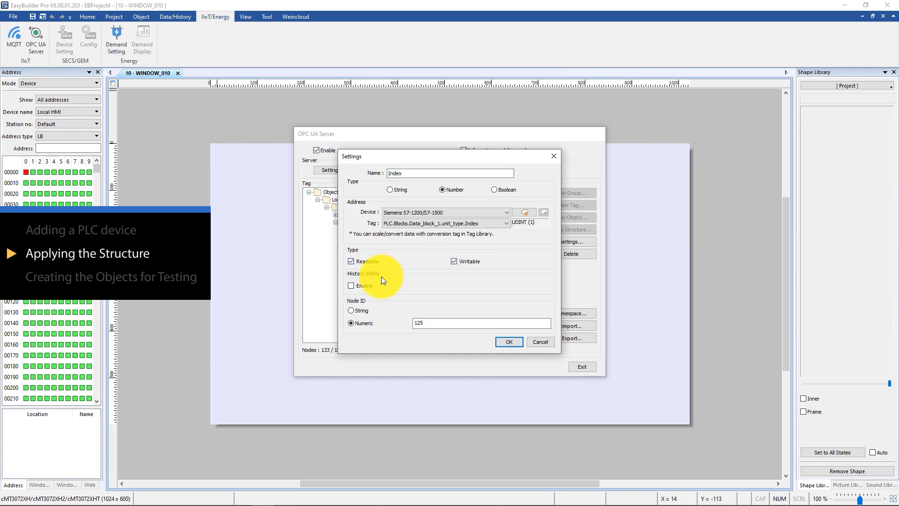
click(361, 285)
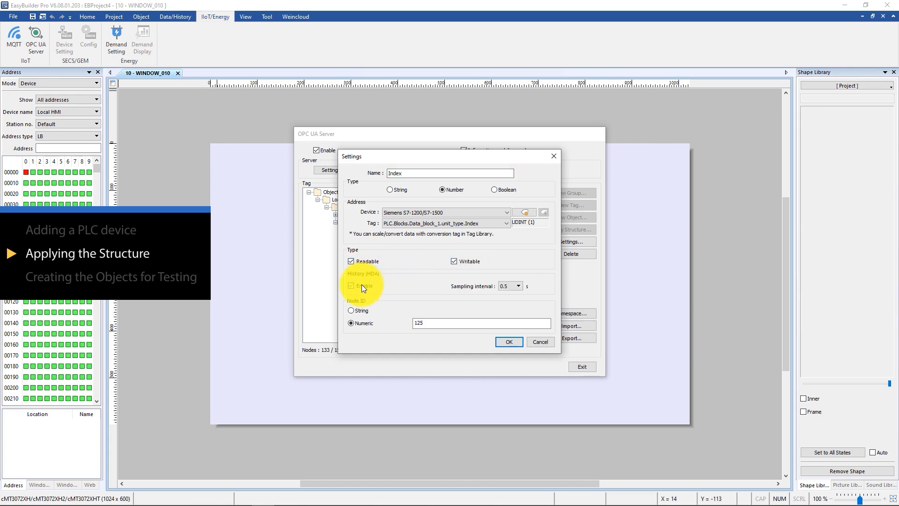
click(516, 343)
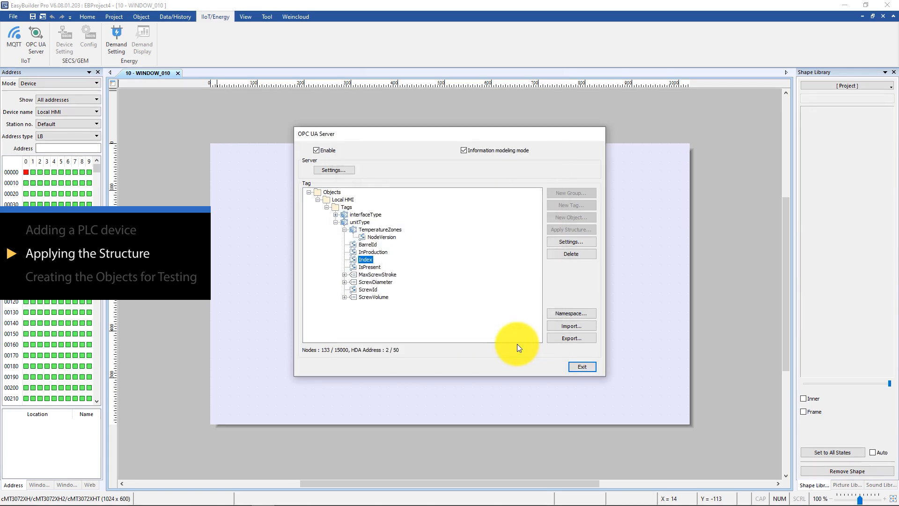
click(581, 367)
Place a toggle switch on WINDOW_010 that reads and writes the PLC tag Data_block_1.unit_type.InProduction
click(118, 17)
click(138, 17)
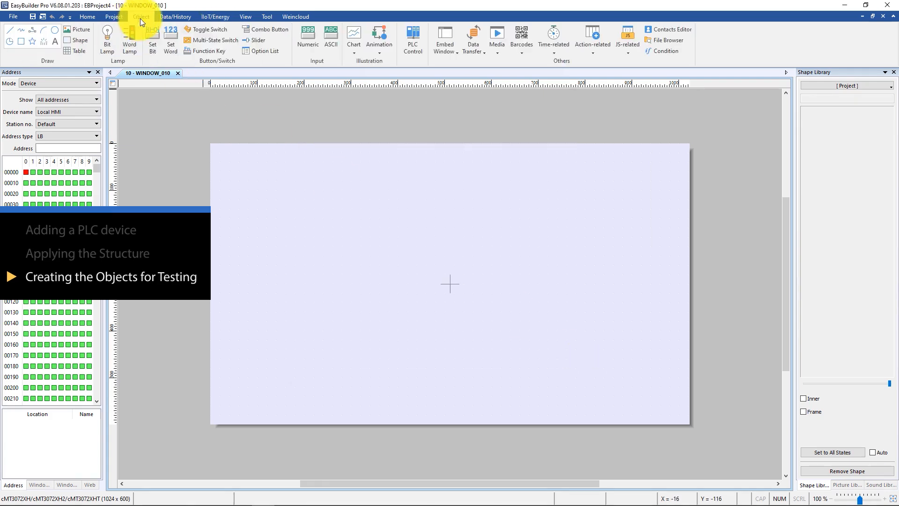
click(211, 29)
click(434, 183)
click(437, 225)
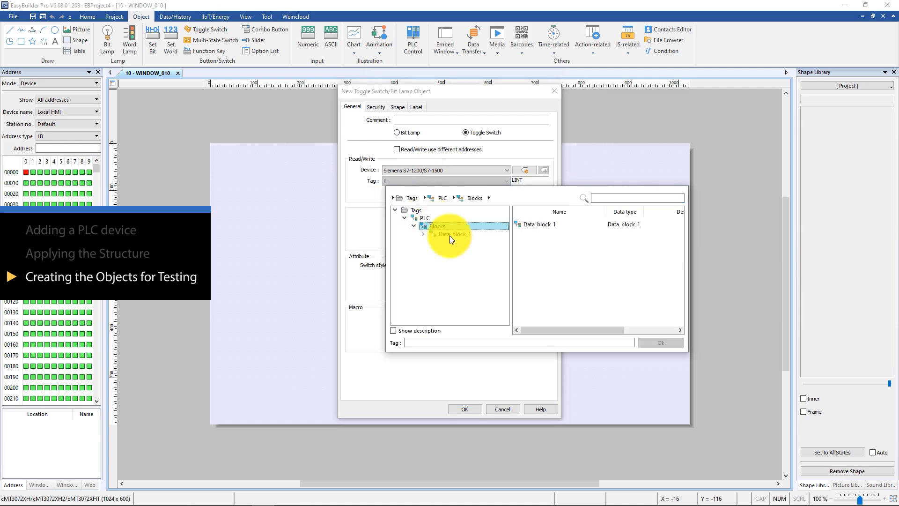
click(449, 235)
click(456, 241)
click(536, 225)
click(658, 341)
click(462, 409)
click(352, 237)
Place a numeric object beside the toggle switch, linked to the PLC tag Data_block_1.unit_type.Index
click(308, 37)
click(426, 249)
click(437, 294)
click(452, 302)
click(462, 311)
double_click(464, 310)
click(547, 322)
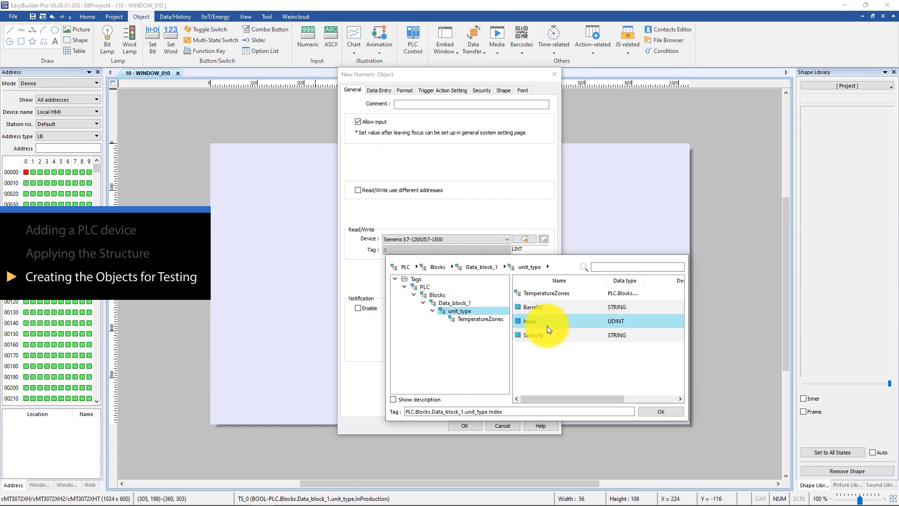
click(660, 411)
click(464, 425)
click(431, 250)
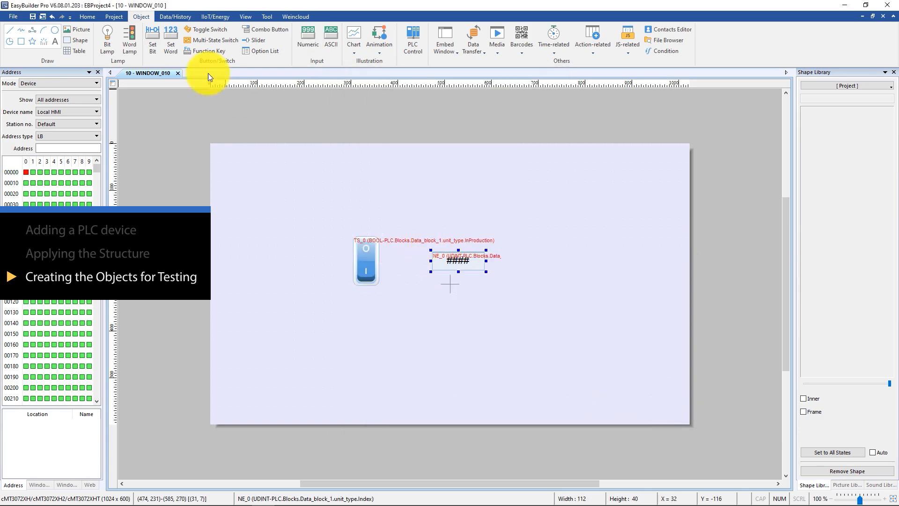
Save the project as euromap and download it over Ethernet to the cMT3072XH HMI at 192.168.2.19
click(115, 16)
click(177, 43)
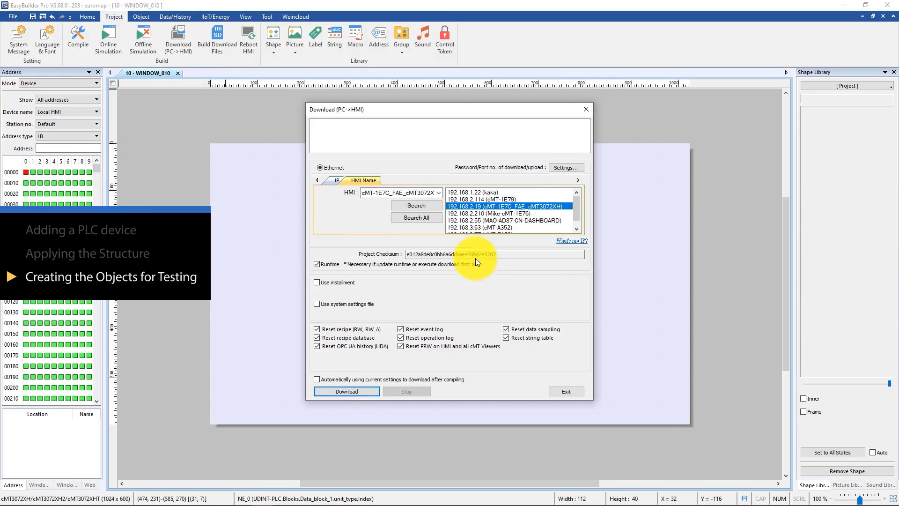
click(343, 386)
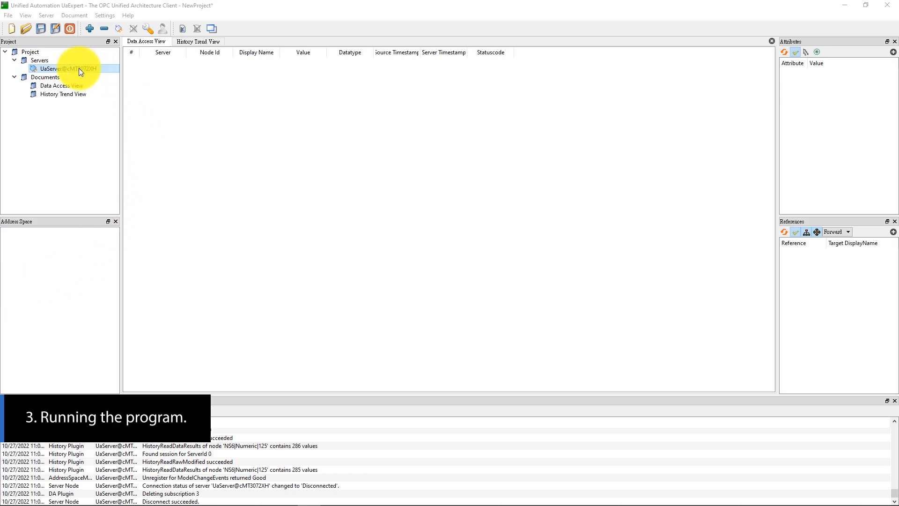
In UaExpert, connect to the cMT3072XH server and add unitType's InProduction and Index nodes to the Data Access View
click(119, 29)
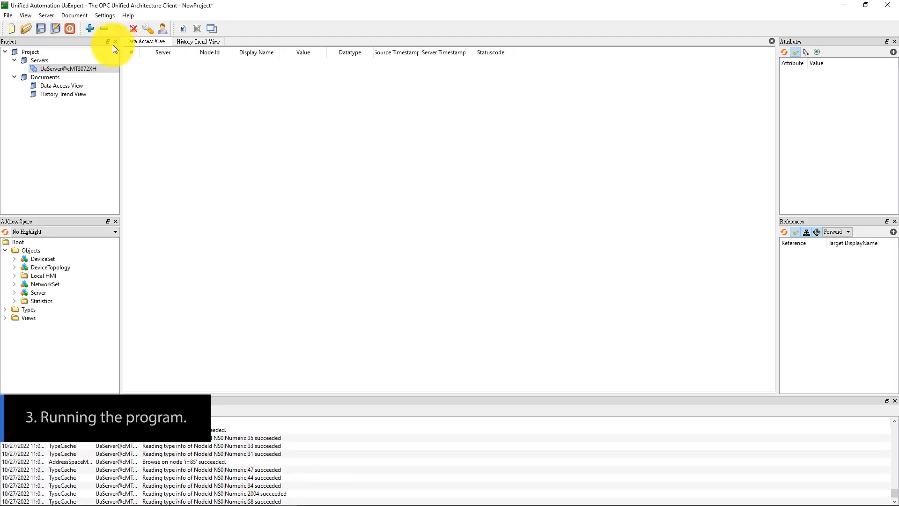
double_click(43, 276)
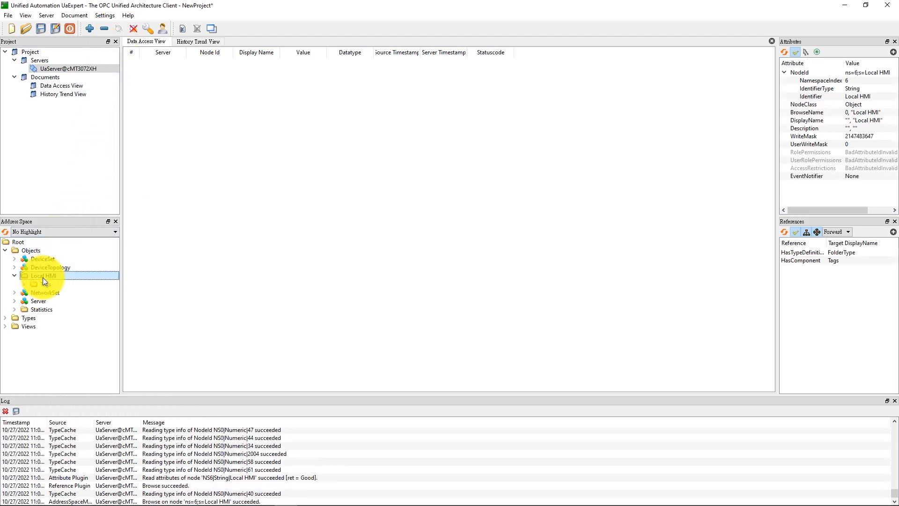
click(46, 284)
double_click(48, 284)
double_click(62, 302)
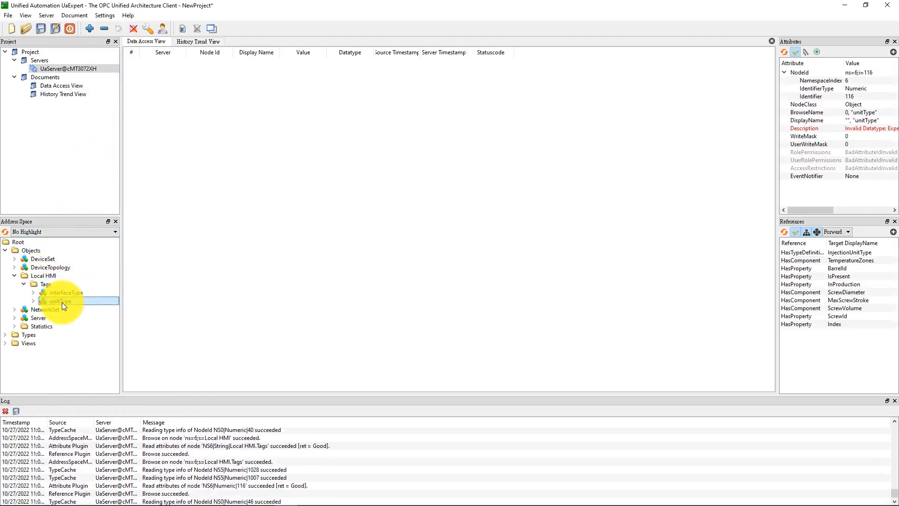
drag(69, 317, 253, 214)
drag(69, 324, 215, 228)
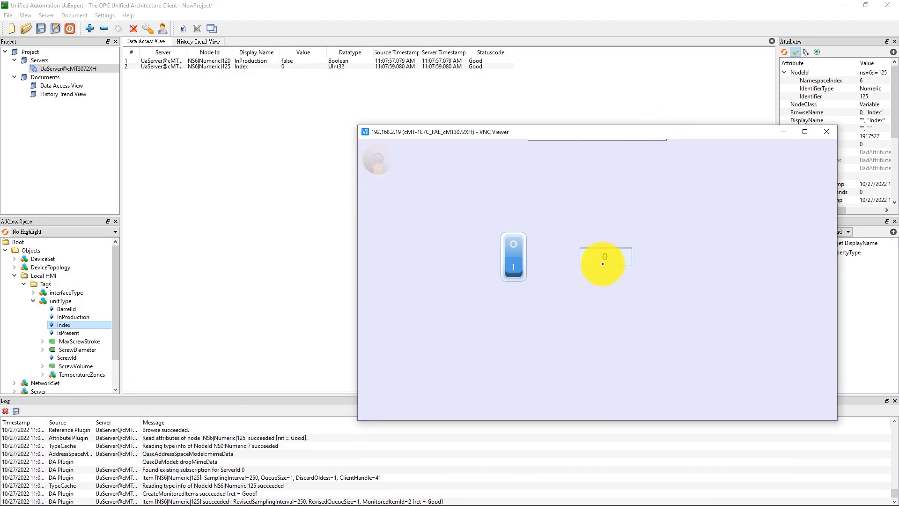
In VNC Viewer, enter 55 in the numeric object on the HMI screen
click(604, 257)
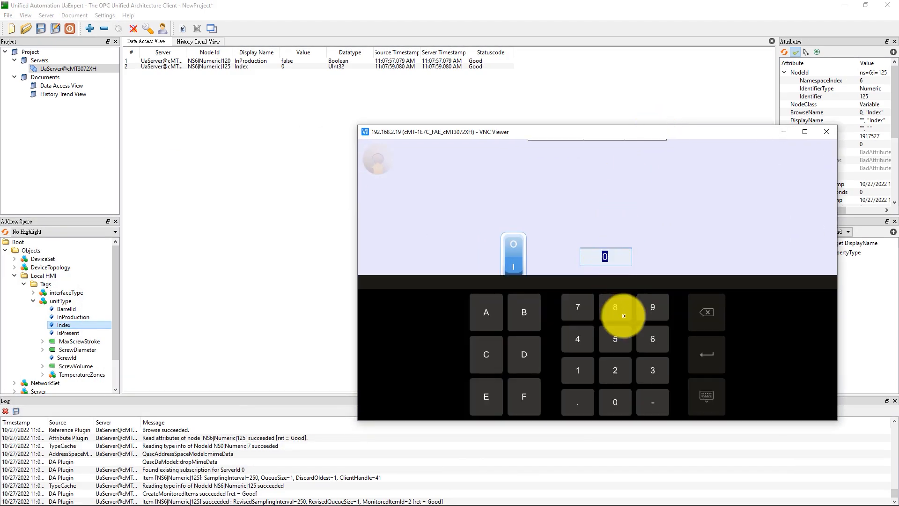
click(616, 338)
click(615, 338)
click(700, 354)
Change the HMI's numeric object to 100 and flip the toggle switch
click(609, 258)
click(578, 370)
click(615, 402)
click(614, 401)
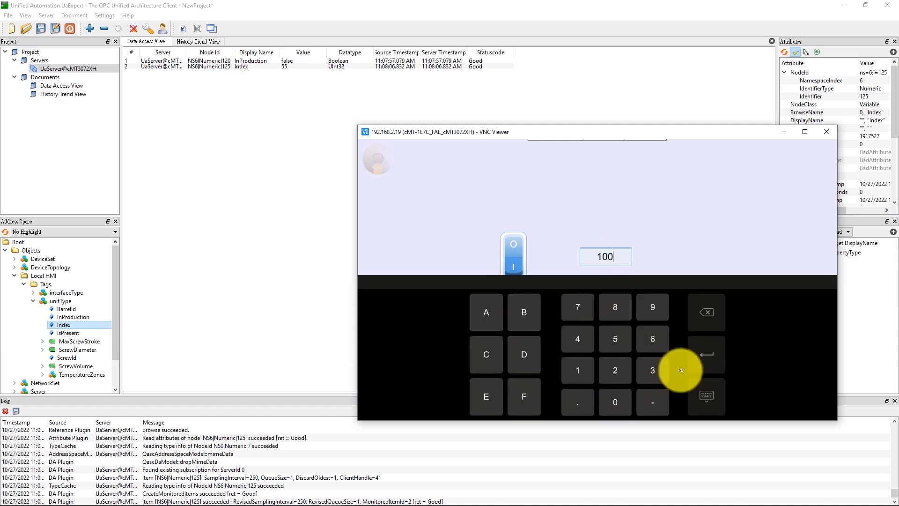
click(702, 356)
click(518, 254)
In UaExpert, write false to InProduction and 500 to Index, and check both objects on the HMI screen in VNC Viewer
click(290, 60)
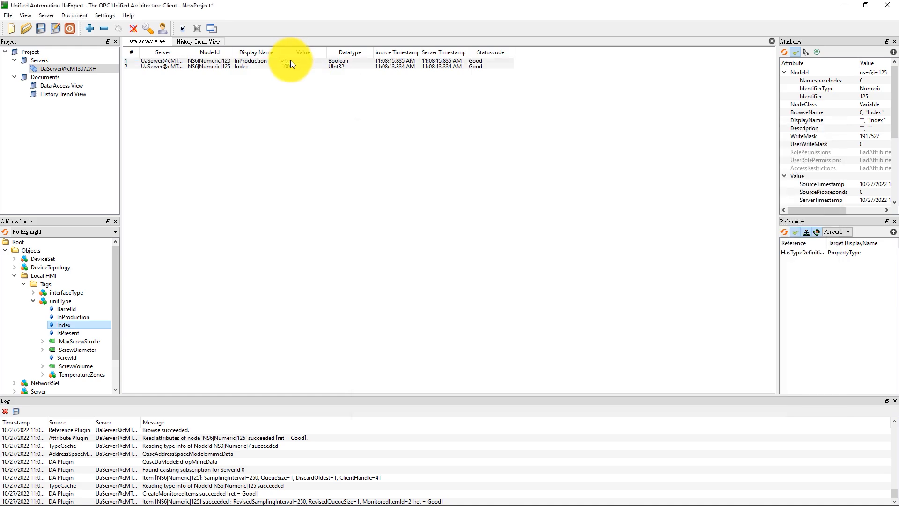
click(292, 66)
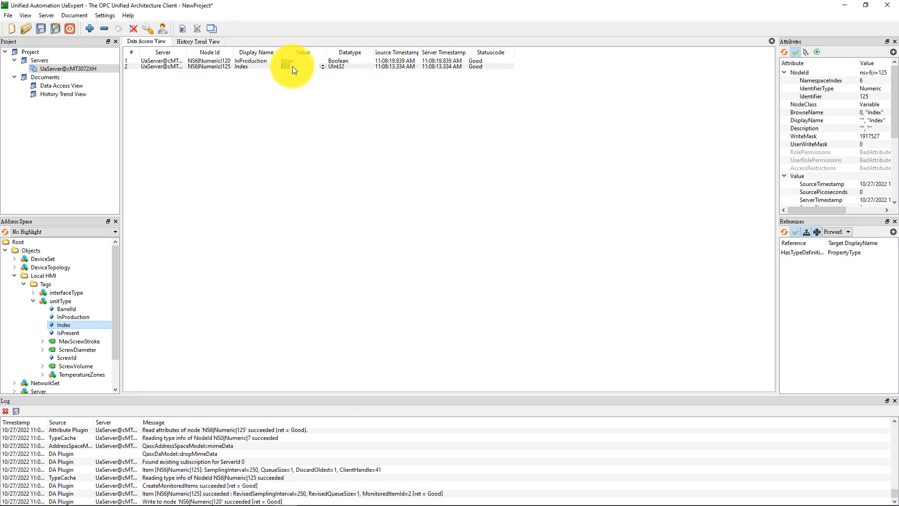
key(Return)
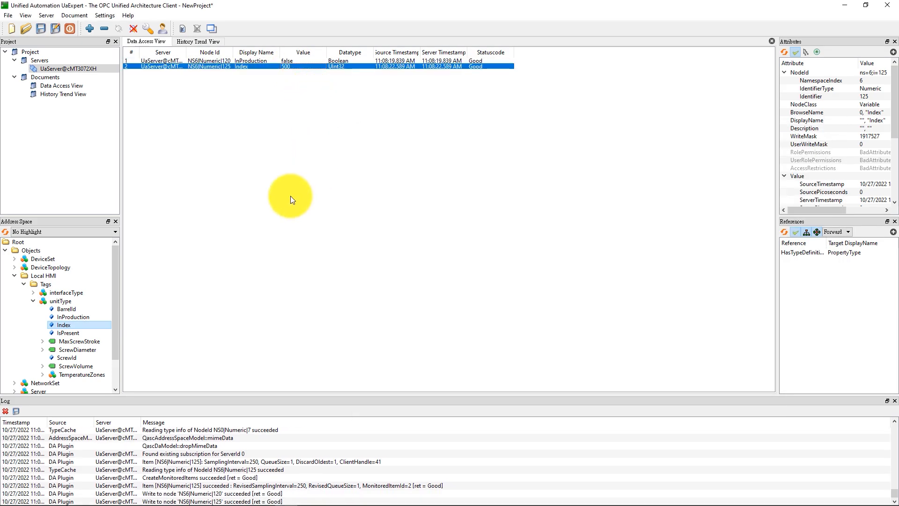
key(alt+Tab)
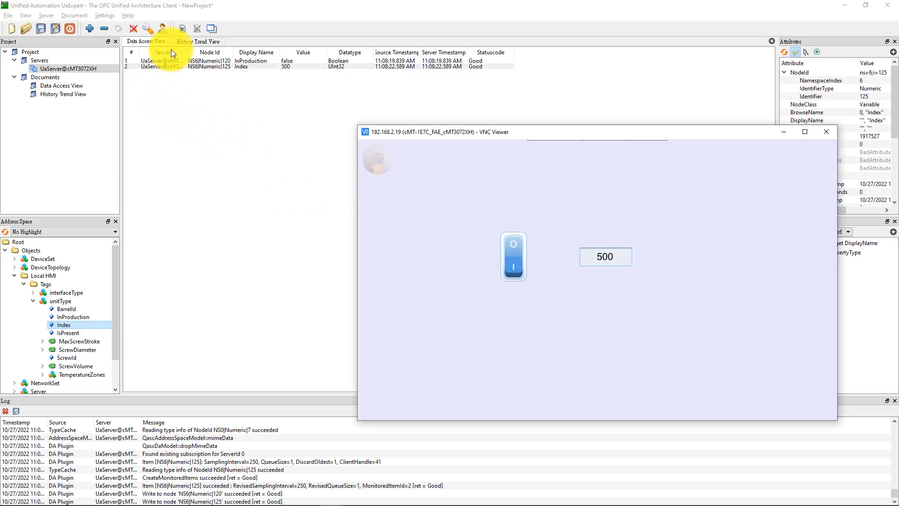
Add unitType's Index node to UaExpert's History Trend View configuration
click(190, 40)
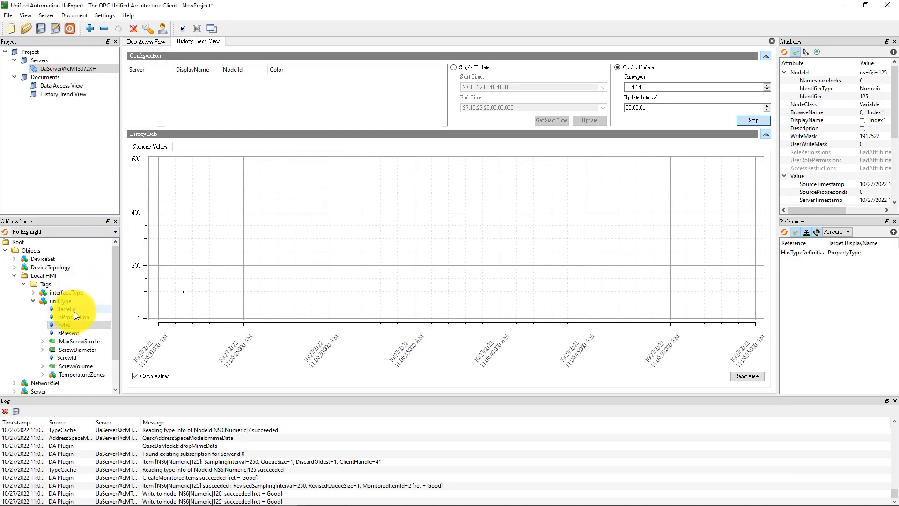
drag(71, 327, 218, 86)
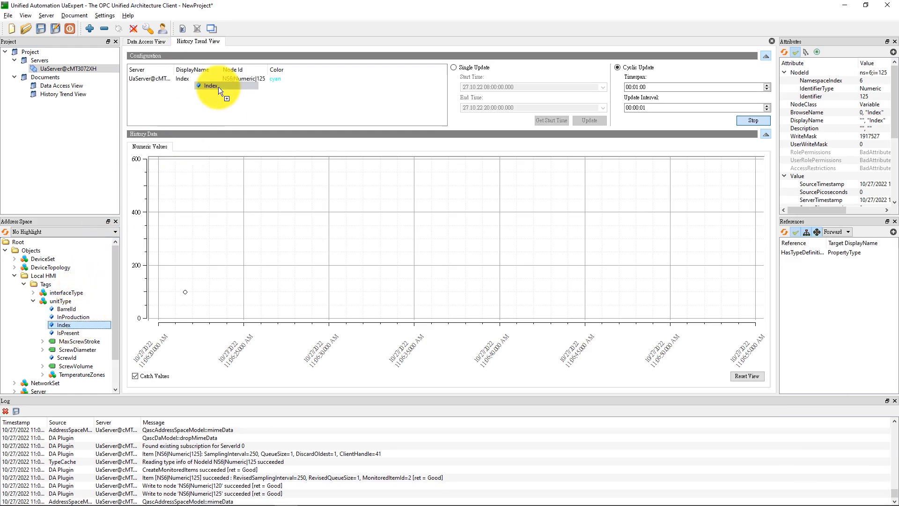